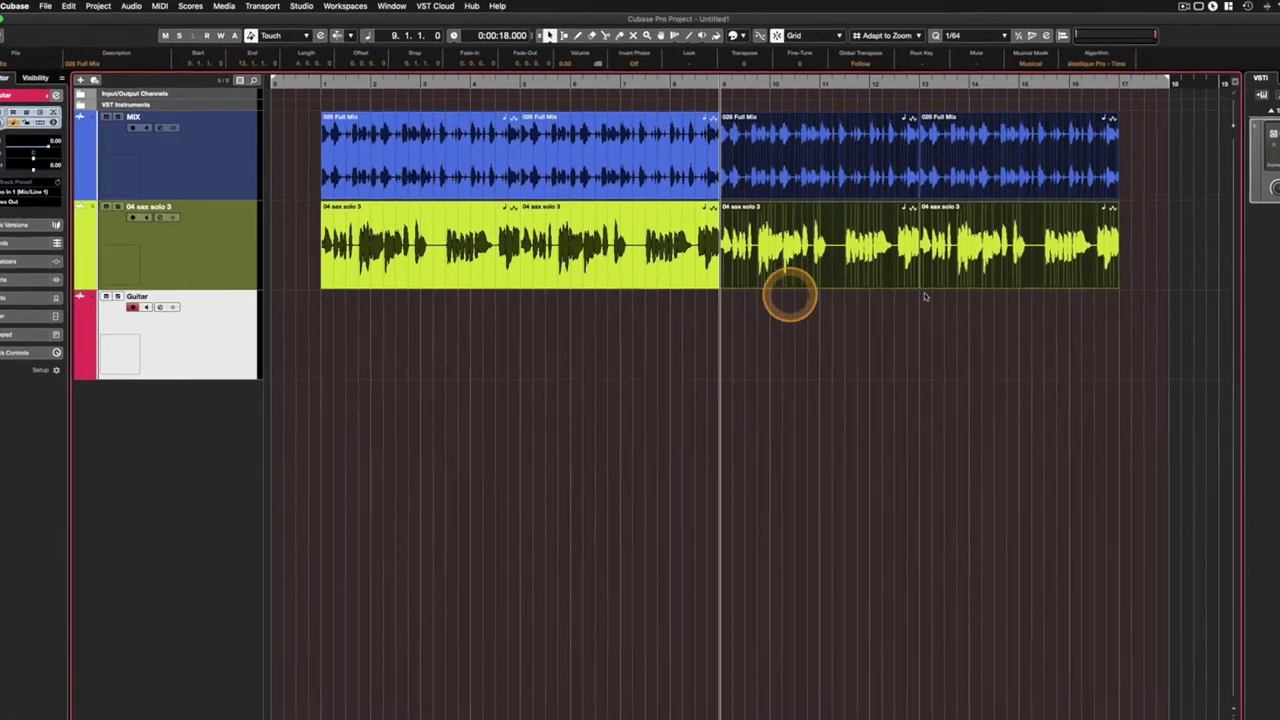
Step: Select all audio events on the MIX and sax tracks, and set the locator range from bar 9 to bar 13
{"action": "left_click_drag", "start_coordinate": [1022, 308], "coordinate": [440, 143]}
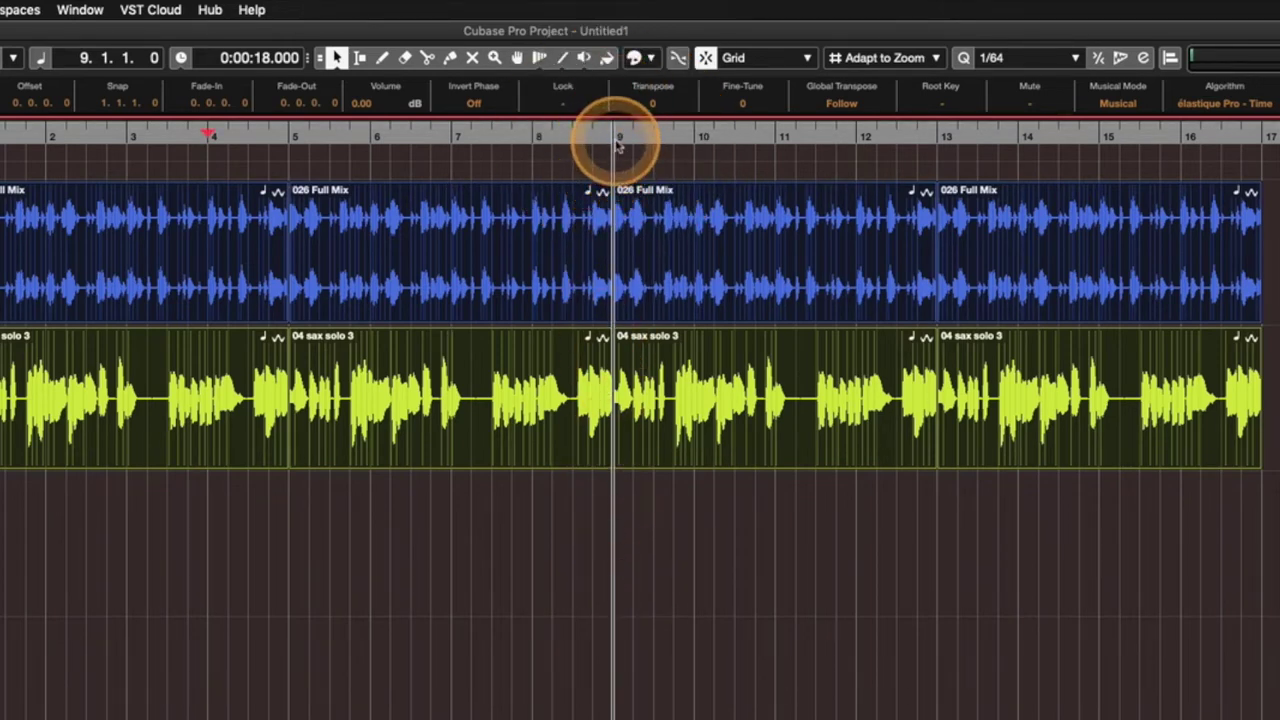
{"action": "left_click_drag", "start_coordinate": [614, 139], "coordinate": [594, 139]}
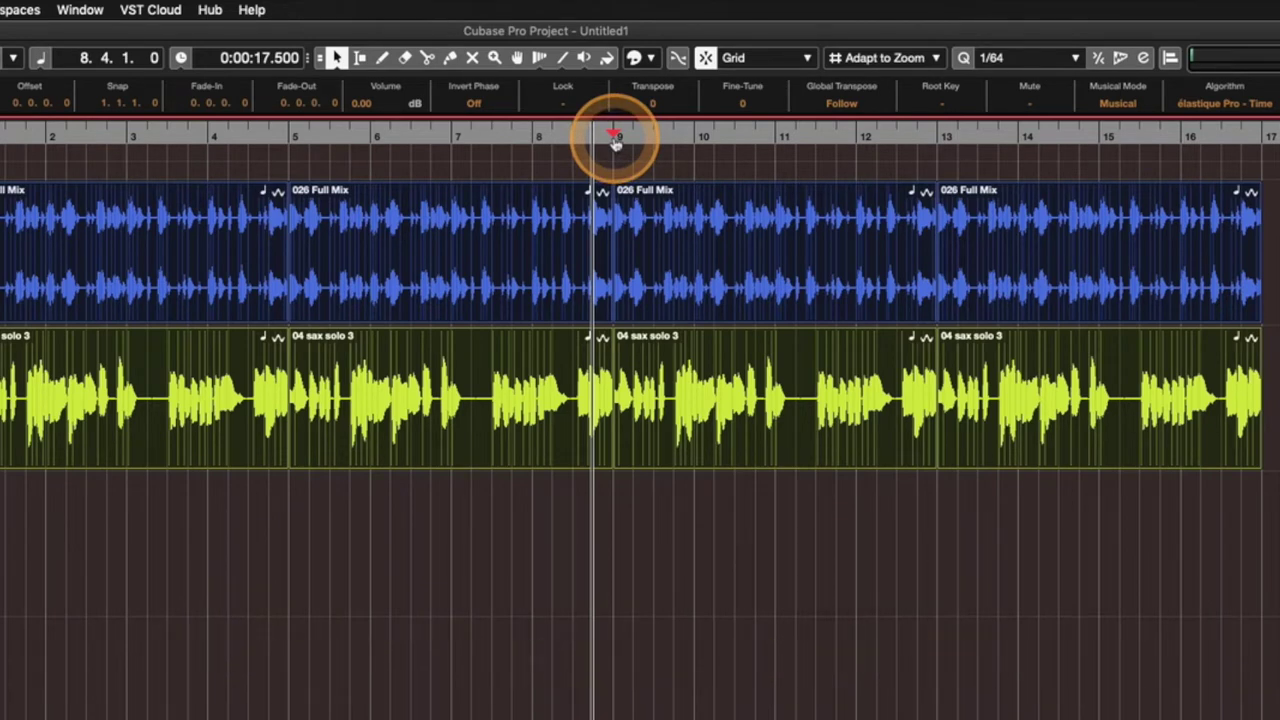
{"action": "left_click", "coordinate": [937, 143], "text": "super"}
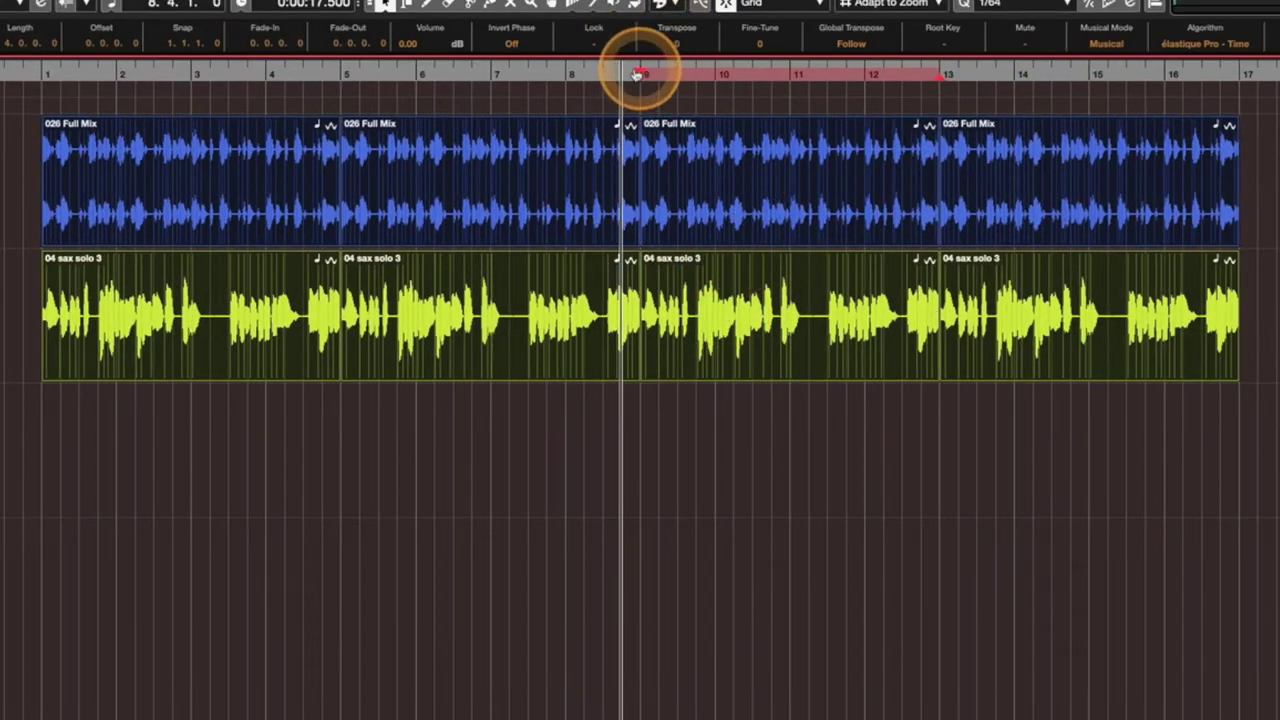
Step: Reposition the playback cursor along the ruler several times around bars 7 and 8, ending at bar 7
{"action": "left_click", "coordinate": [565, 72]}
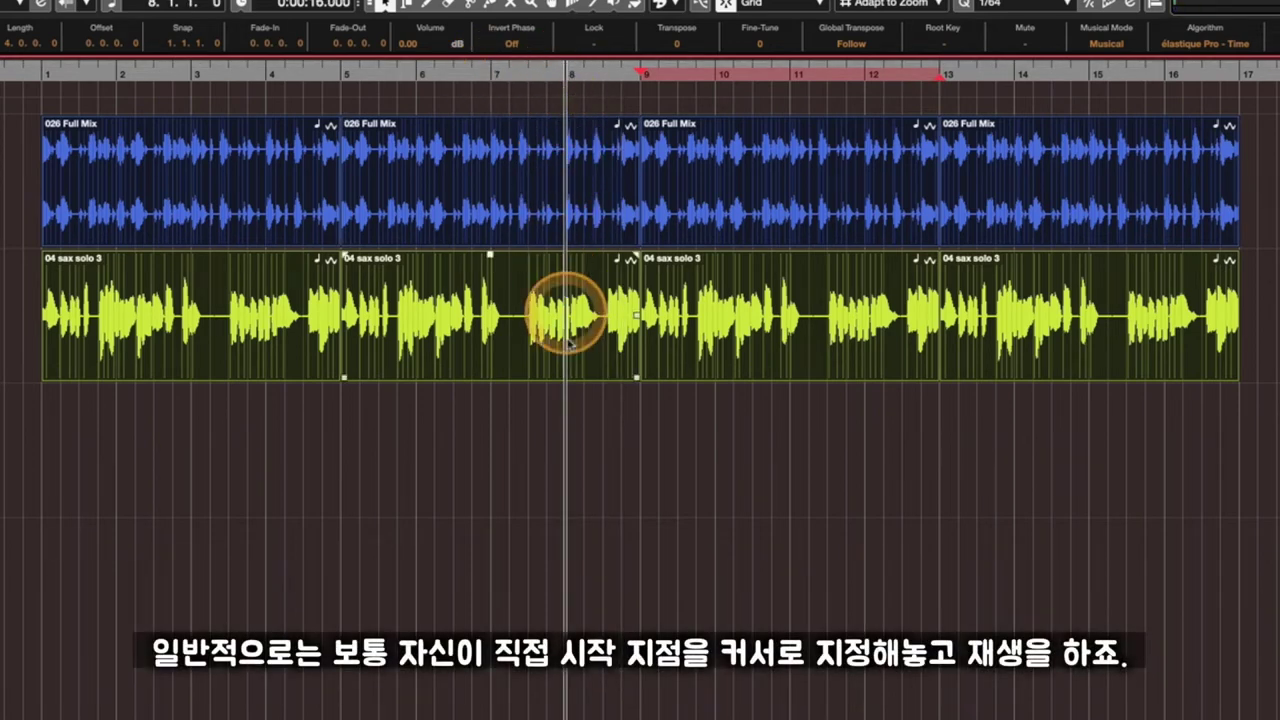
{"action": "left_click", "coordinate": [493, 75]}
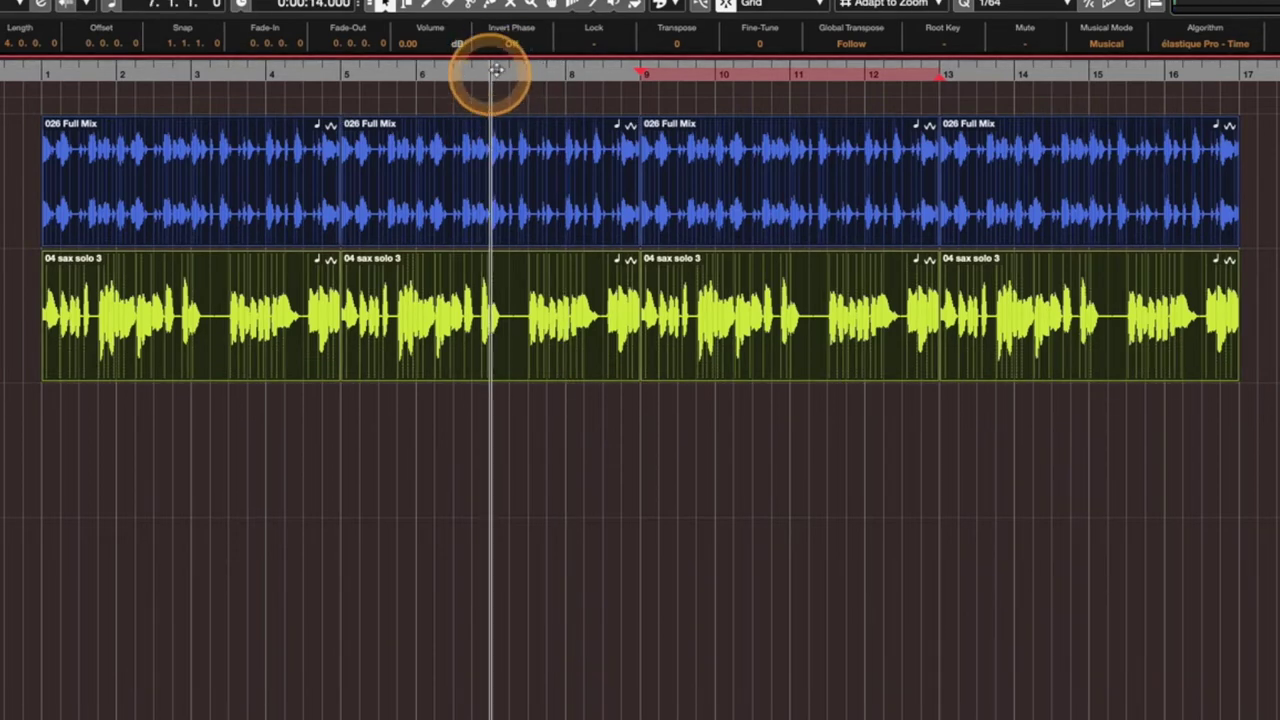
{"action": "left_click", "coordinate": [570, 74]}
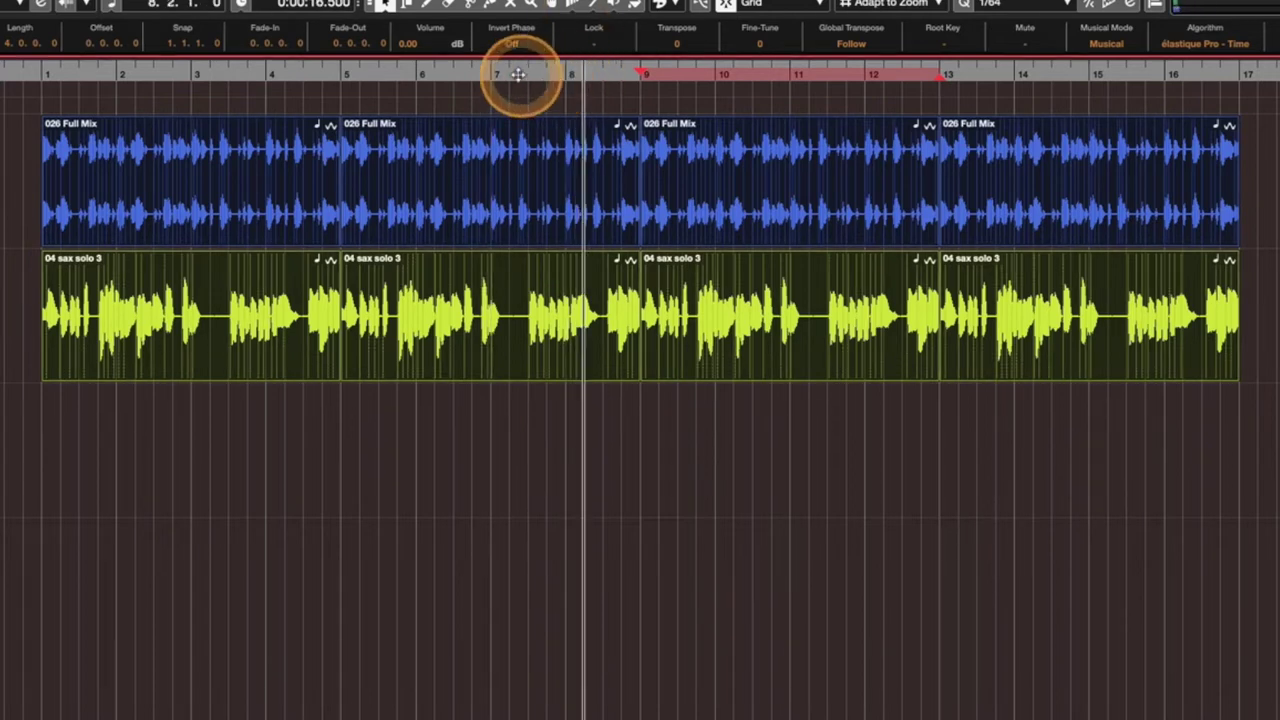
{"action": "left_click_drag", "start_coordinate": [518, 74], "coordinate": [578, 76]}
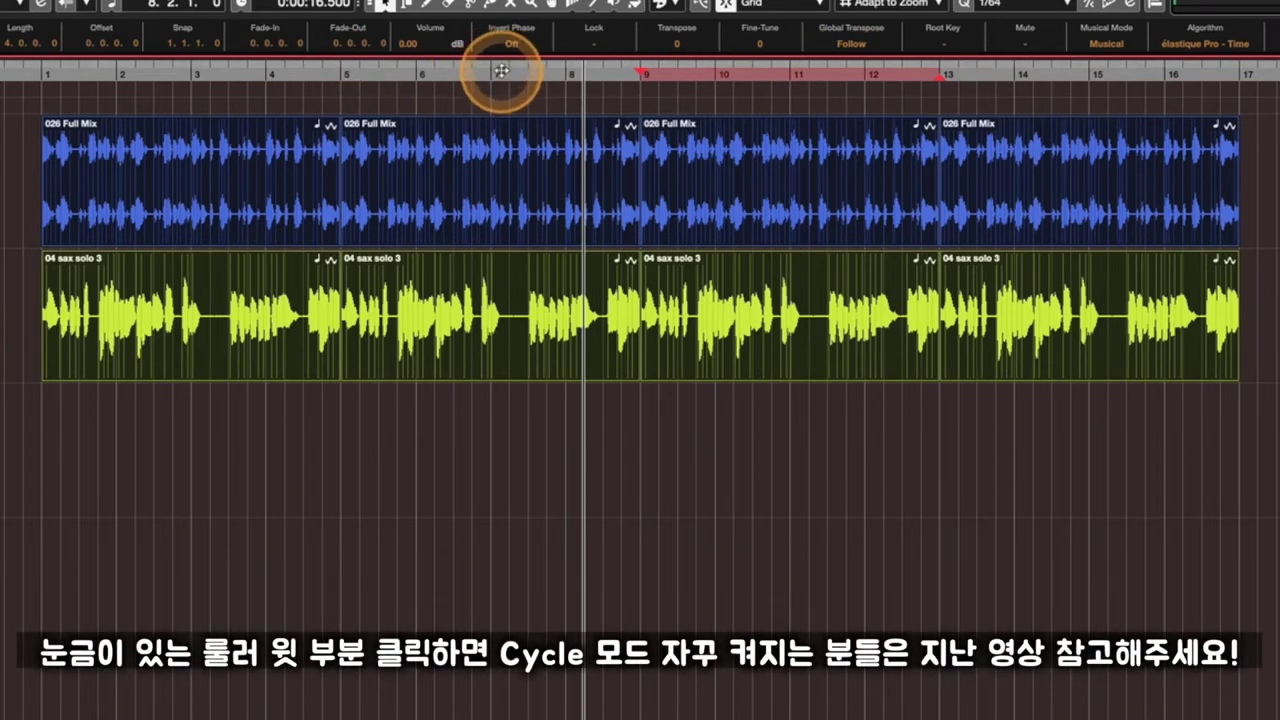
{"action": "left_click", "coordinate": [563, 77]}
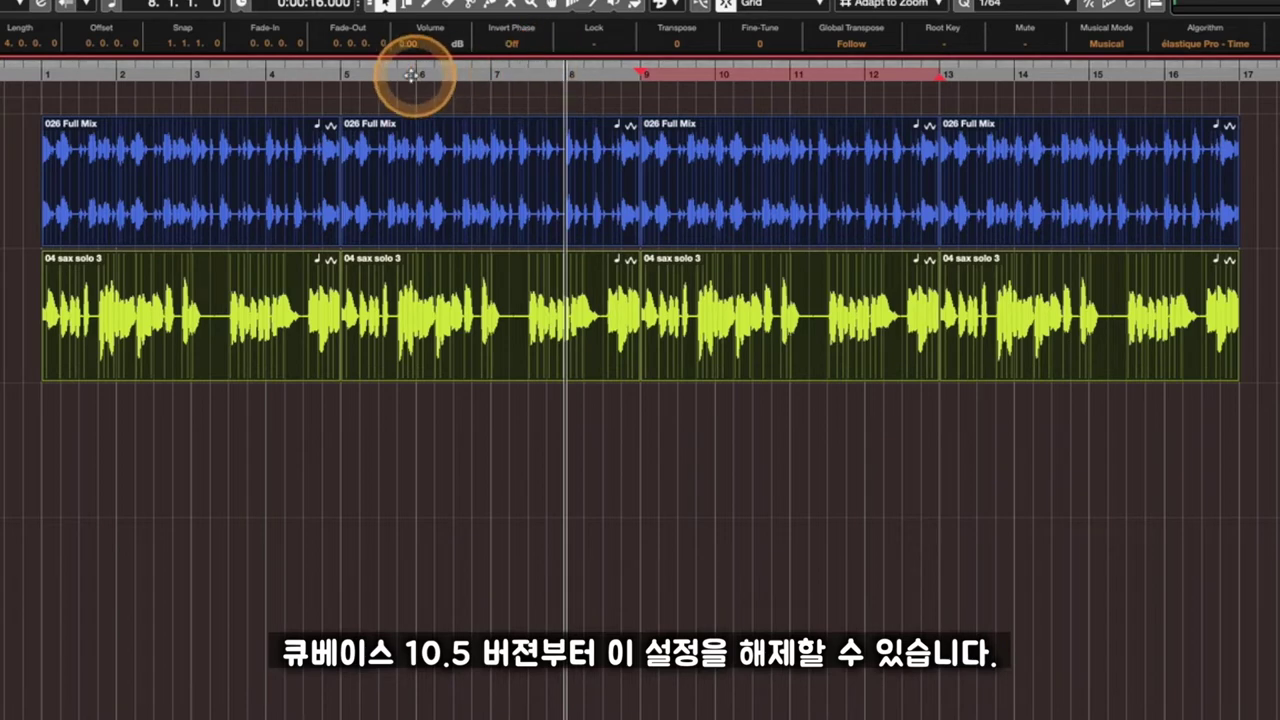
{"action": "left_click", "coordinate": [491, 77]}
{"action": "left_click", "coordinate": [568, 76]}
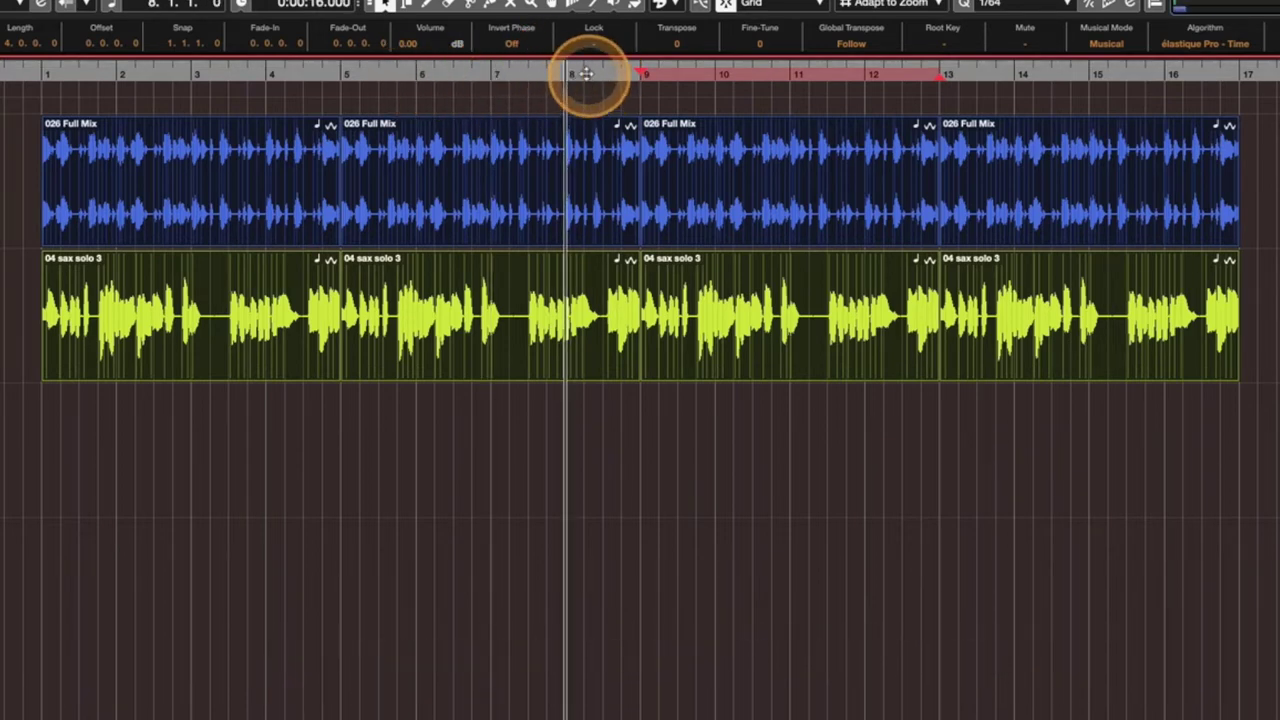
{"action": "left_click", "coordinate": [491, 77]}
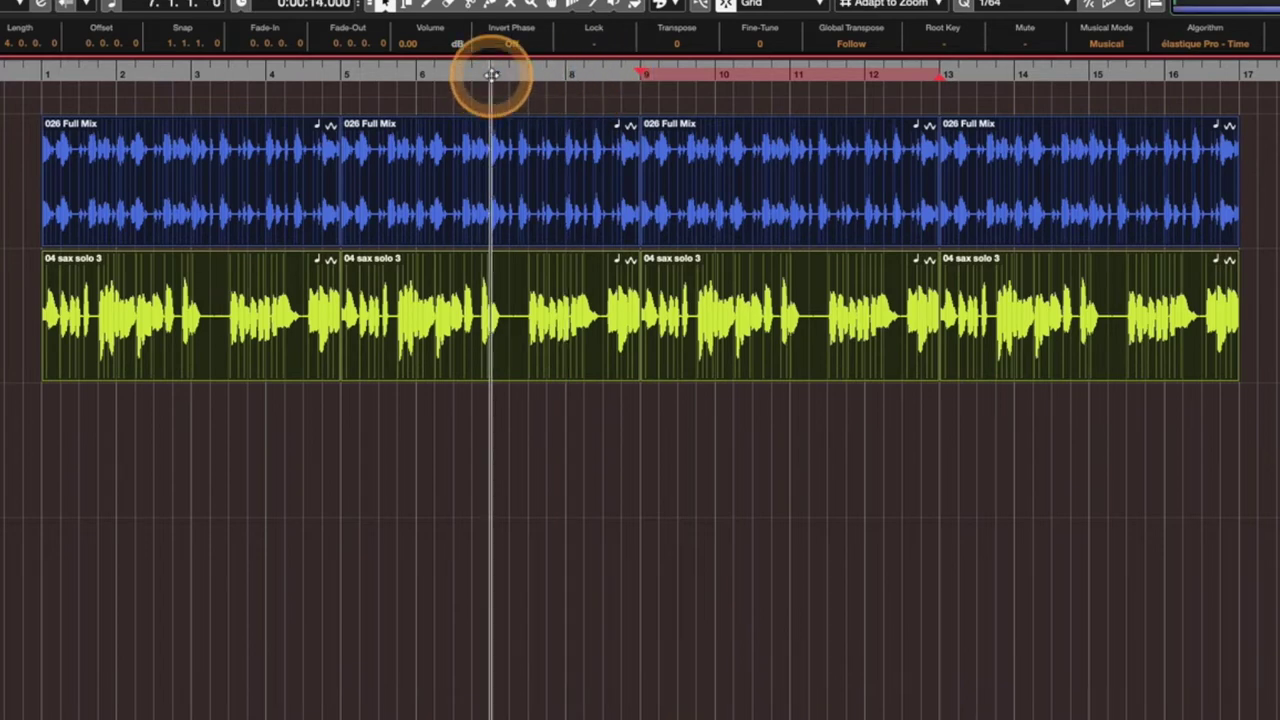
Step: Deselect all events and reposition the playback cursor from the empty area beneath the events, ending at bar 7
{"action": "left_click", "coordinate": [591, 473]}
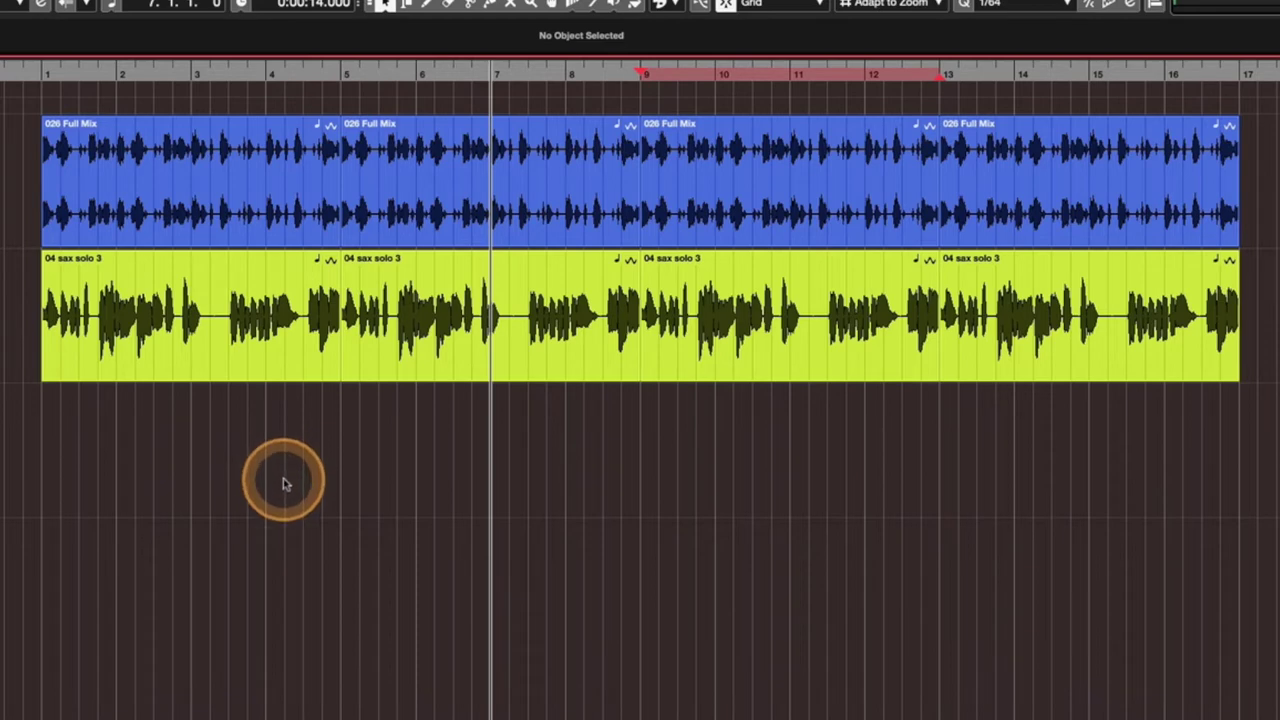
{"action": "left_click", "coordinate": [583, 484], "text": "alt+shift"}
{"action": "left_click", "coordinate": [657, 484], "text": "alt+shift"}
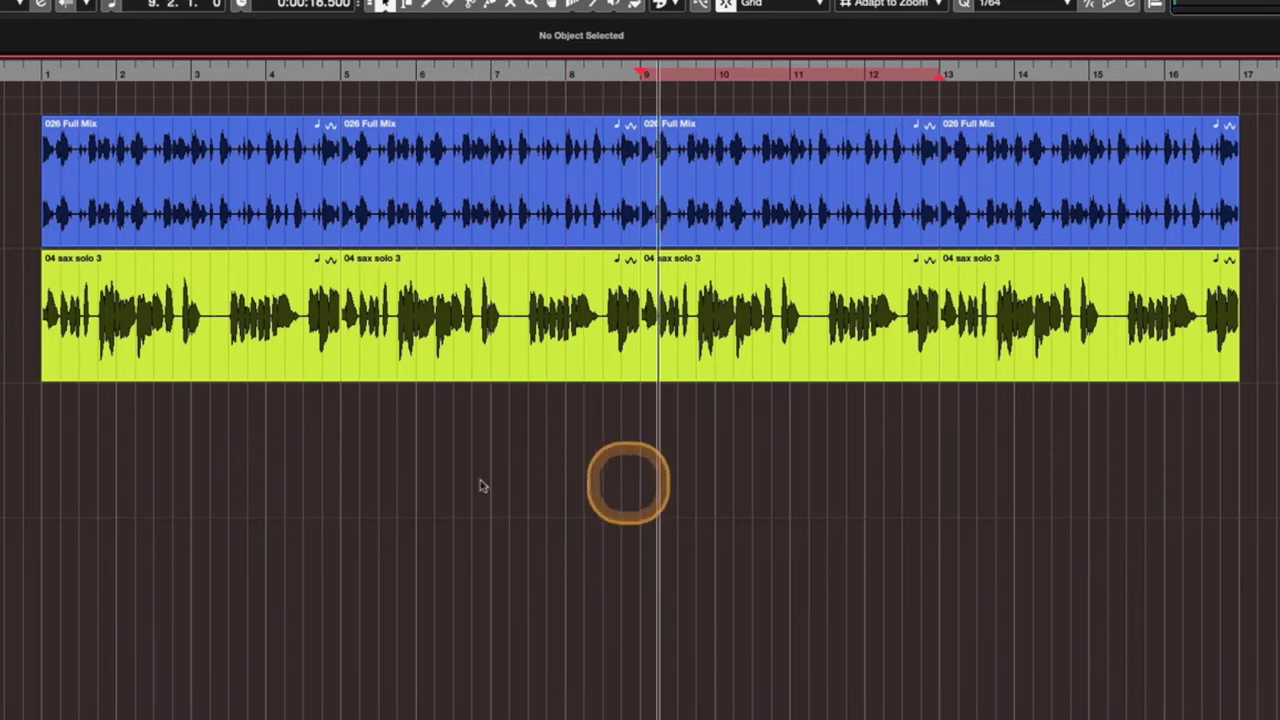
{"action": "left_click", "coordinate": [172, 480]}
{"action": "left_click", "coordinate": [491, 472]}
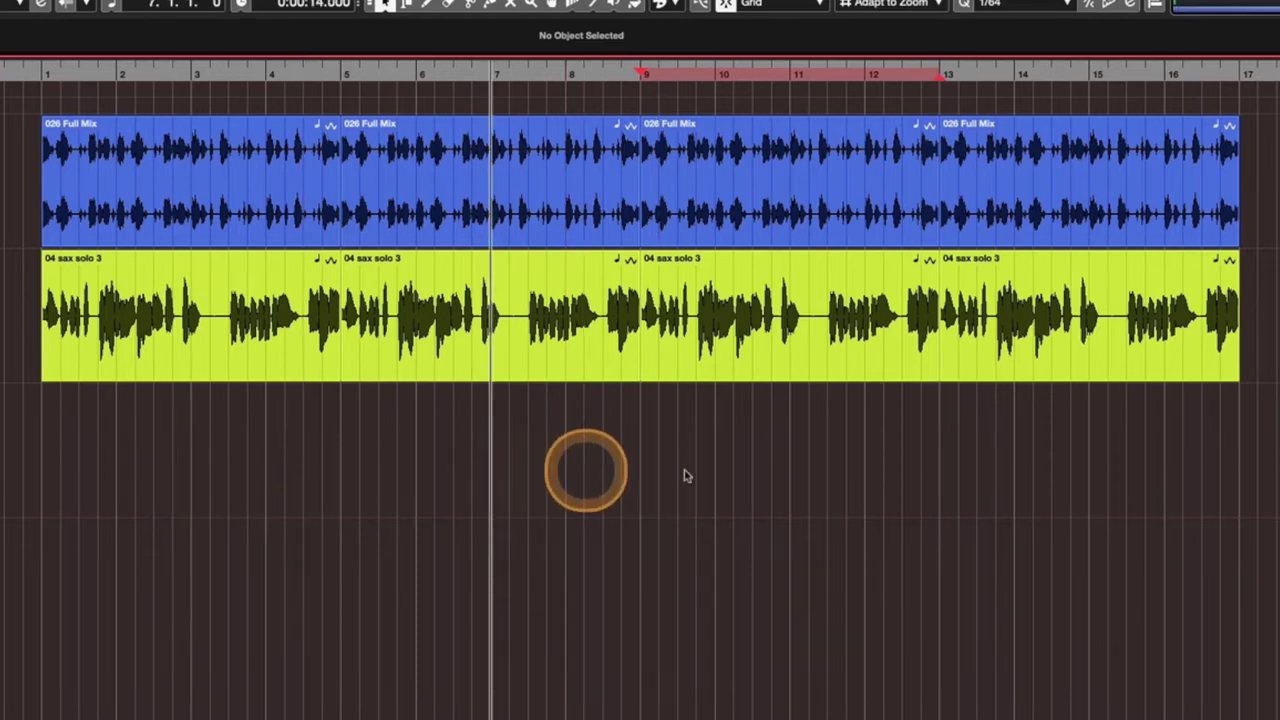
{"action": "left_click", "coordinate": [568, 468]}
{"action": "left_click", "coordinate": [493, 468]}
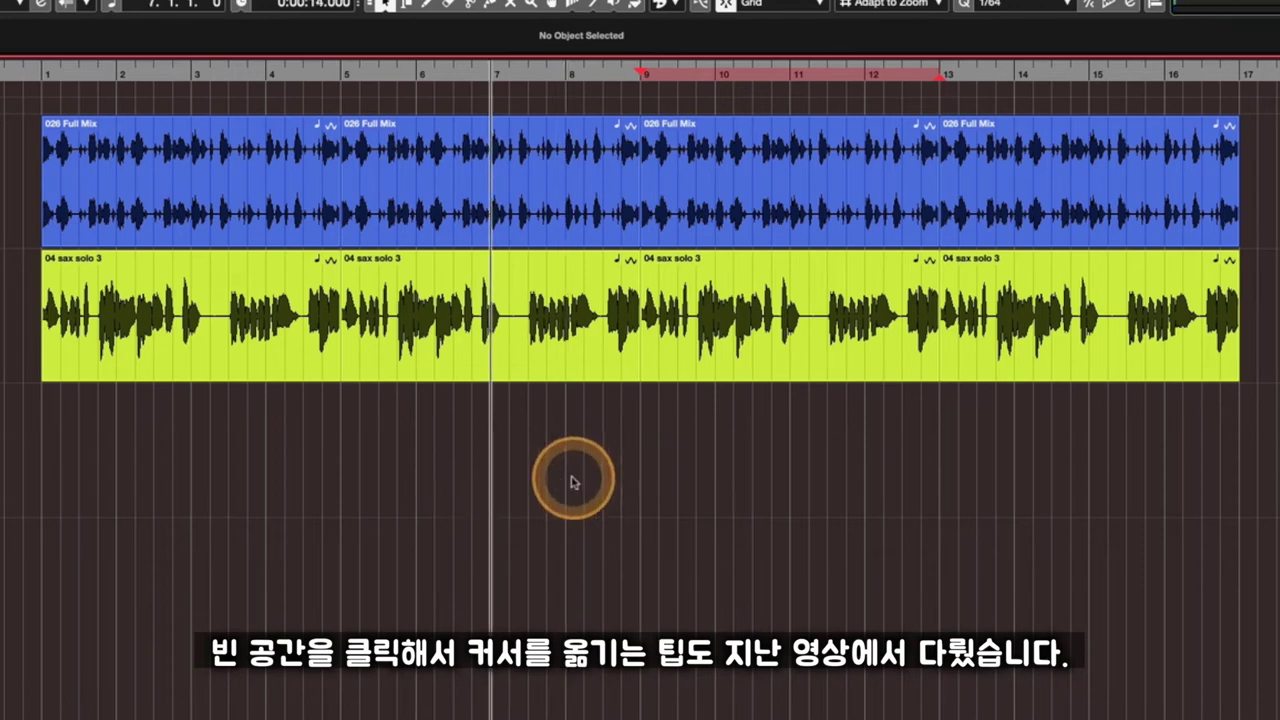
{"action": "left_click", "coordinate": [317, 489]}
{"action": "left_click", "coordinate": [491, 486]}
{"action": "left_click", "coordinate": [566, 484]}
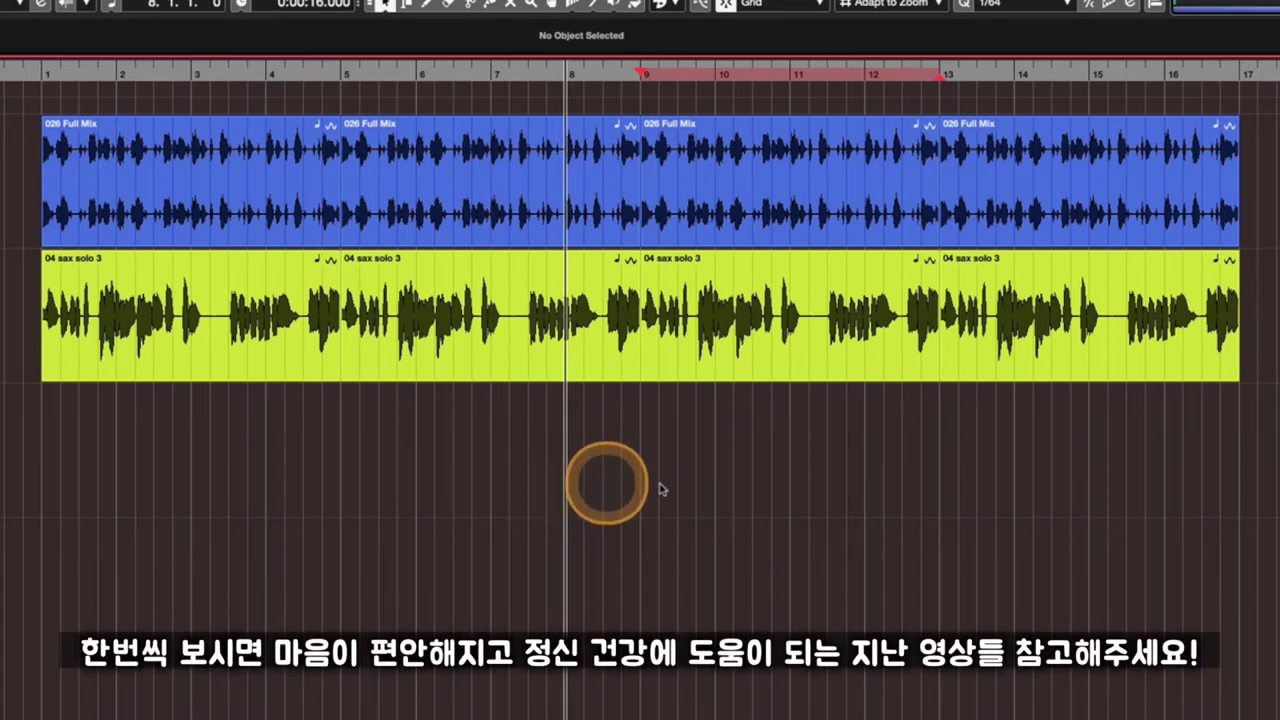
{"action": "left_click", "coordinate": [672, 488]}
{"action": "left_click", "coordinate": [457, 490]}
{"action": "left_click", "coordinate": [574, 490]}
{"action": "left_click", "coordinate": [491, 490]}
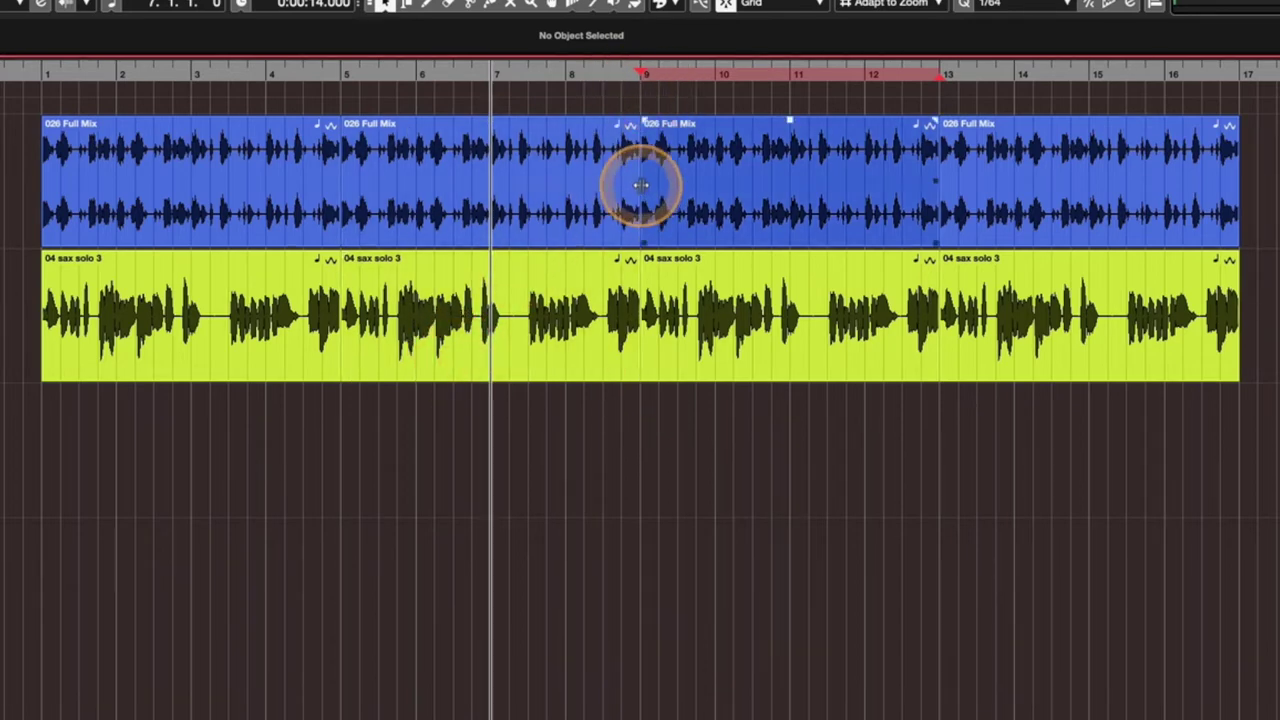
Step: Record a short guitar take starting at bar 7 with punch-in at bar 9, and delete the recorded clip
{"action": "key", "text": "space"}
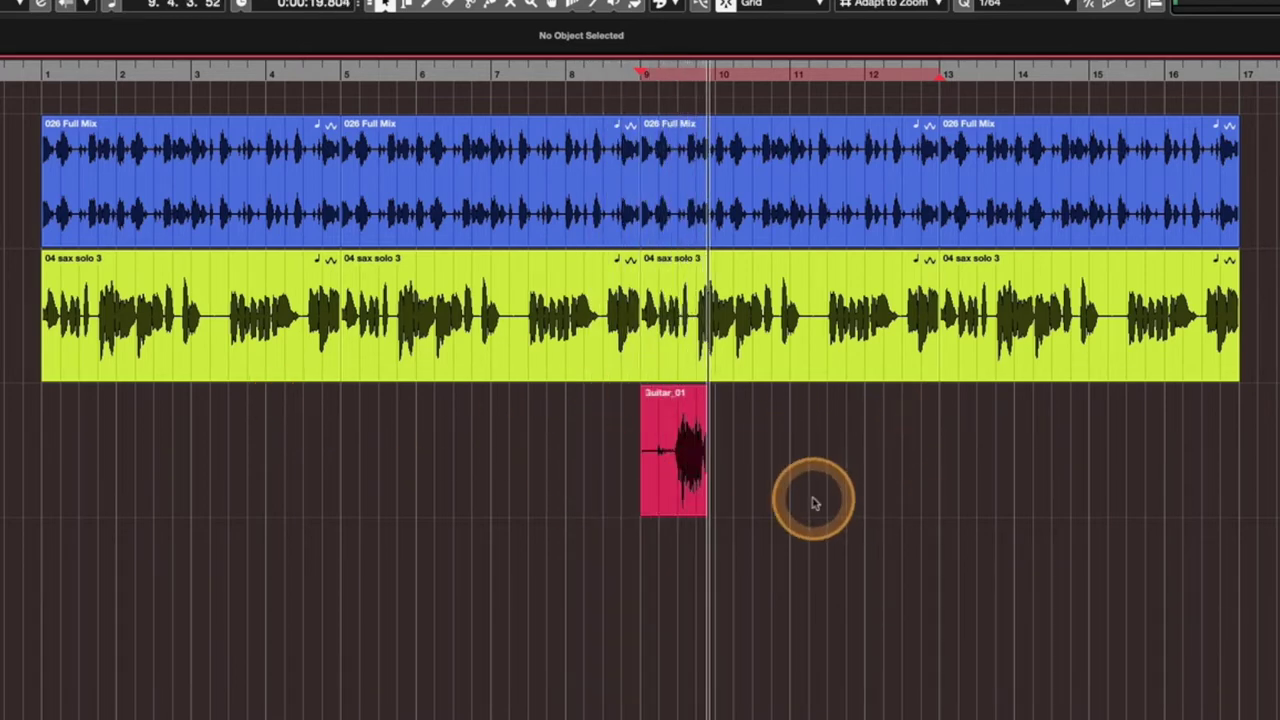
{"action": "key", "text": "space"}
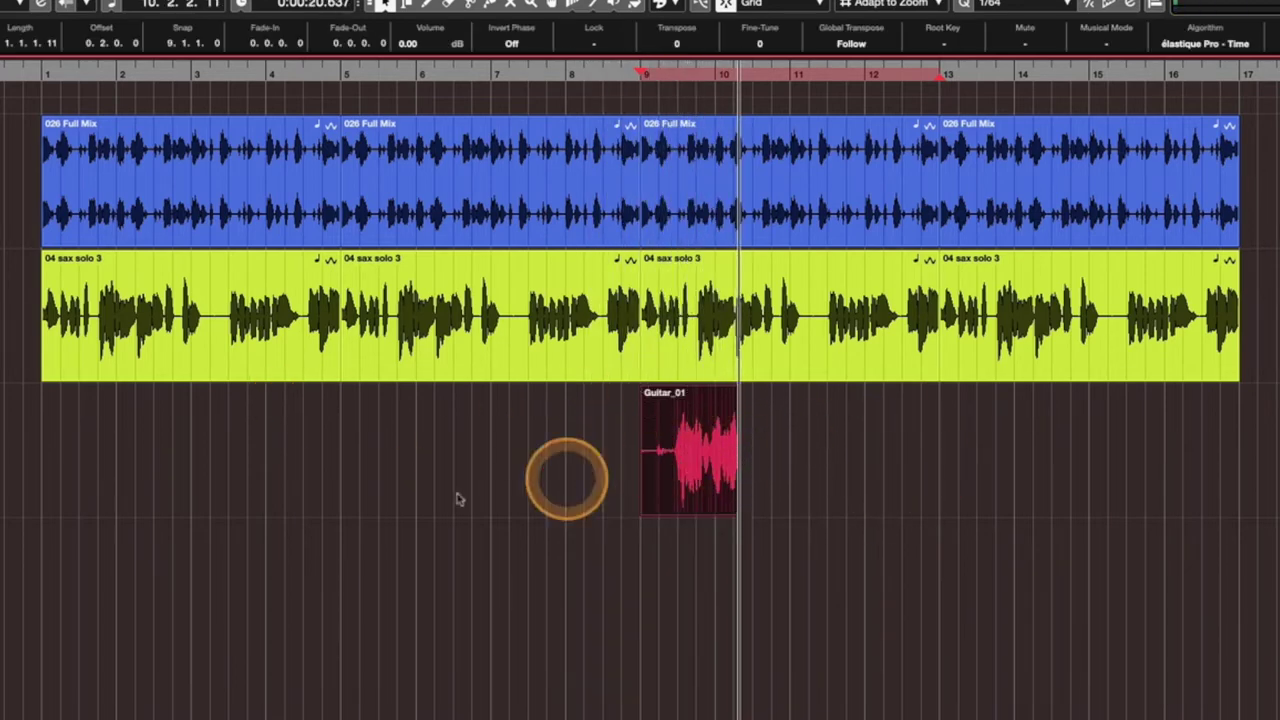
{"action": "left_click", "coordinate": [905, 458]}
{"action": "left_click", "coordinate": [700, 476]}
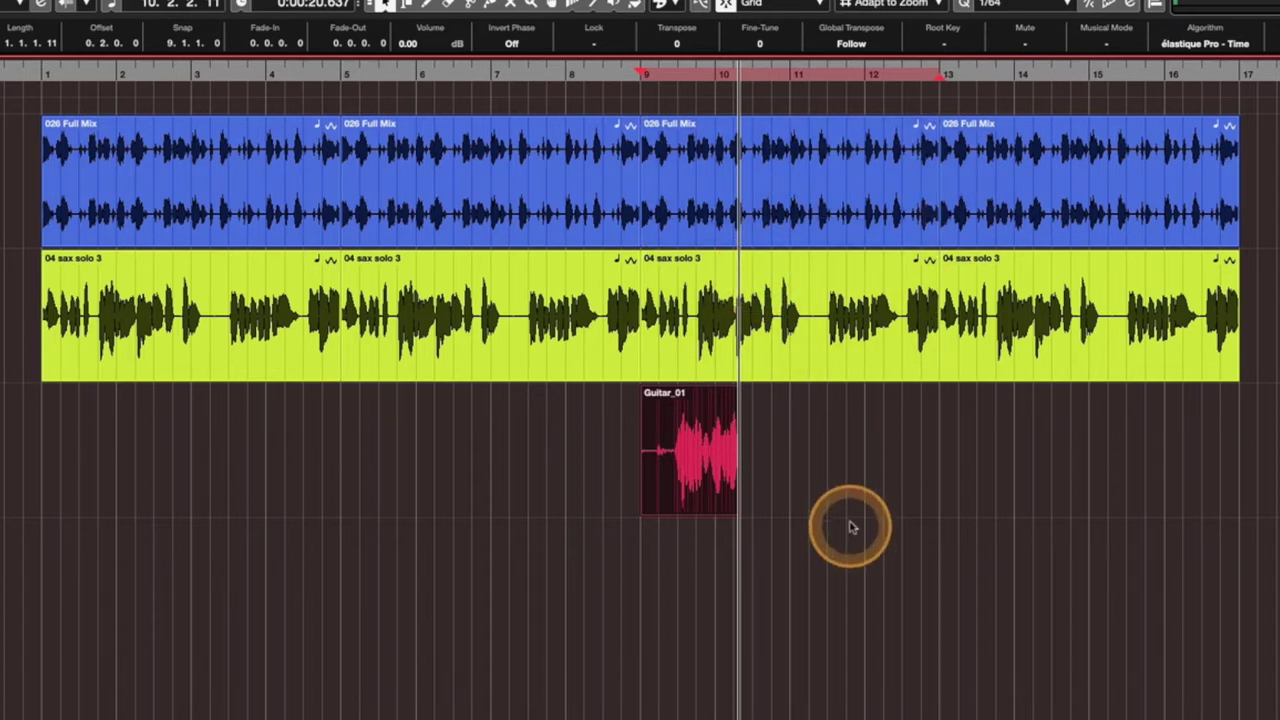
{"action": "left_click_drag", "start_coordinate": [923, 467], "coordinate": [419, 474]}
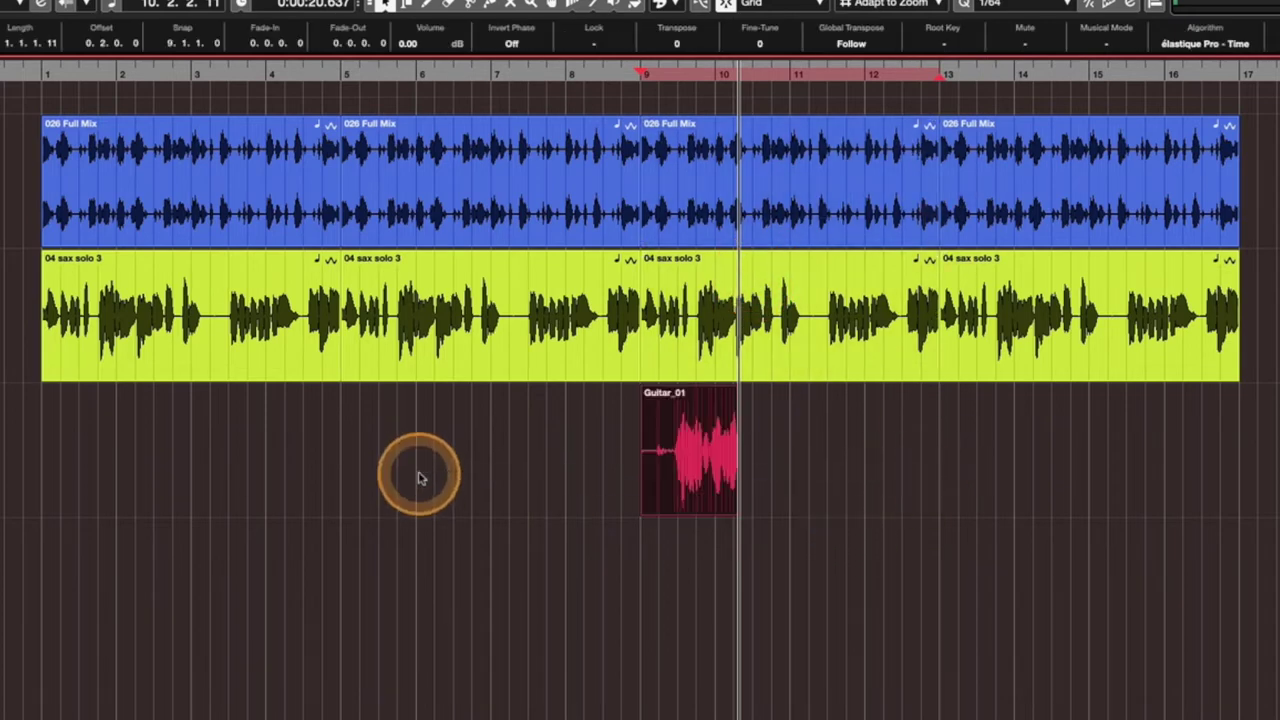
{"action": "key", "text": "Delete"}
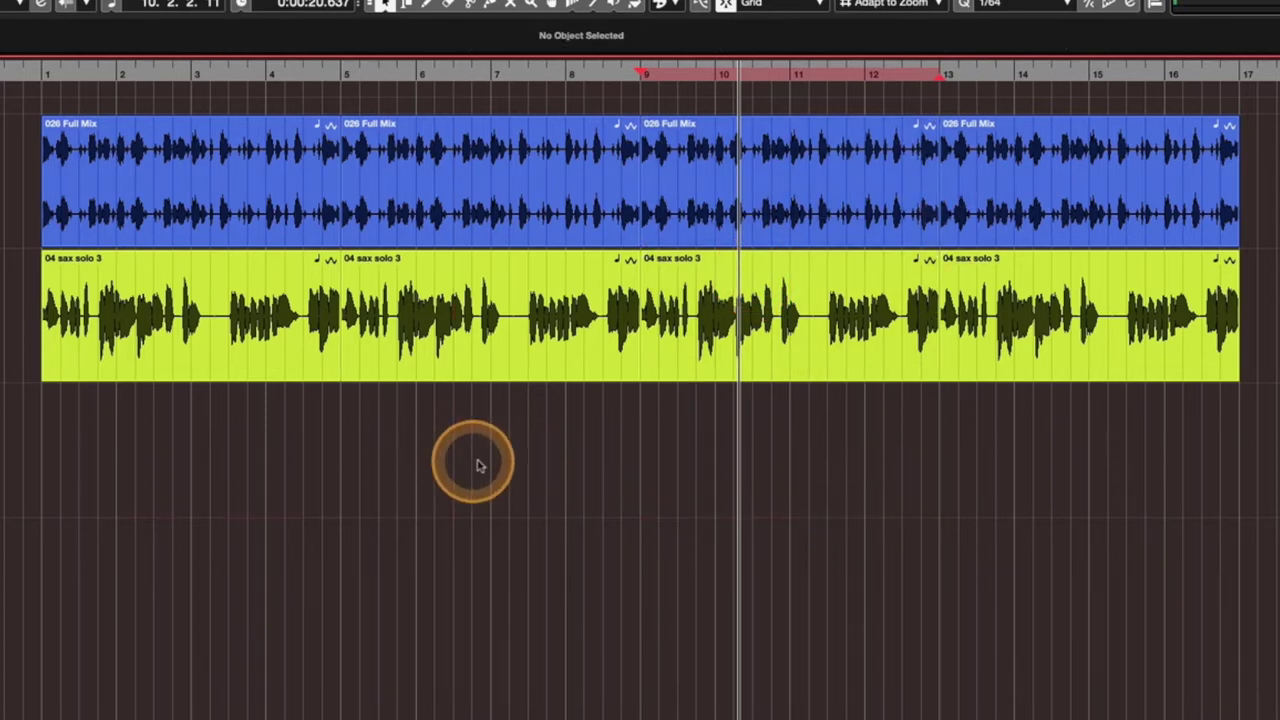
Step: Move the playback cursor between bars 9, 7 and 5, leaving it at bar 9
{"action": "left_click_drag", "start_coordinate": [478, 465], "coordinate": [640, 480]}
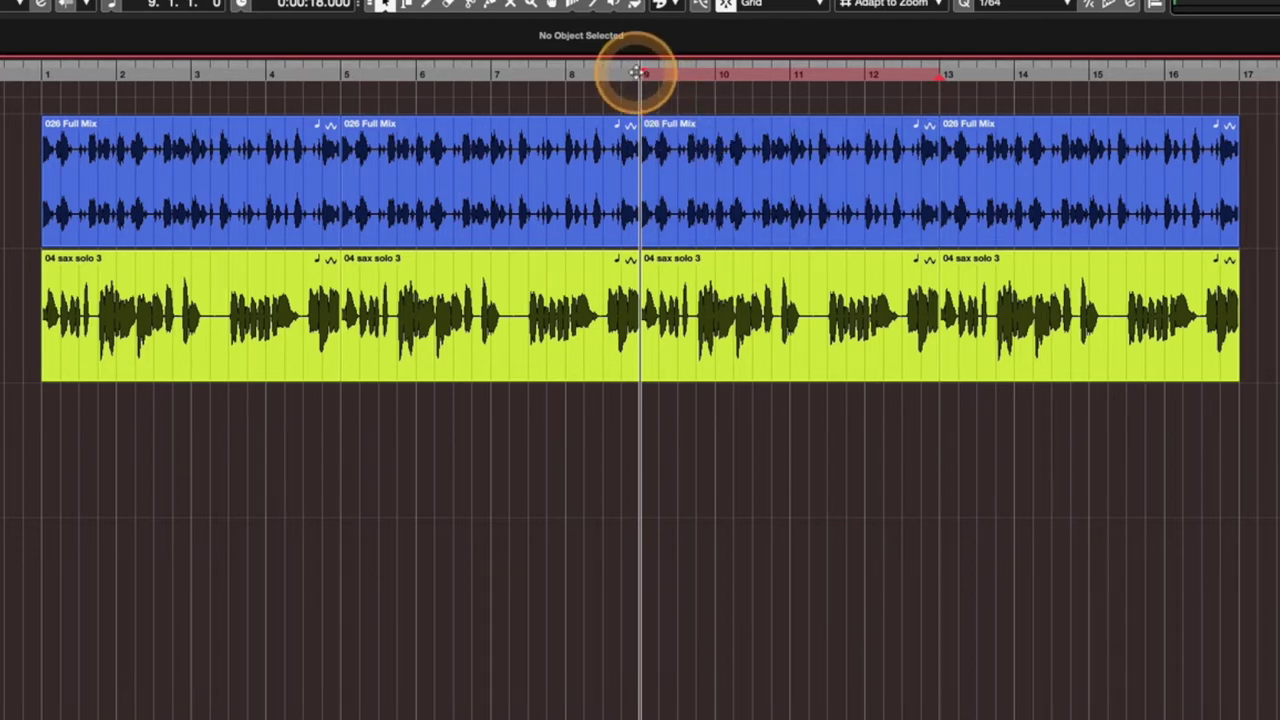
{"action": "left_click", "coordinate": [491, 480]}
{"action": "left_click", "coordinate": [338, 475]}
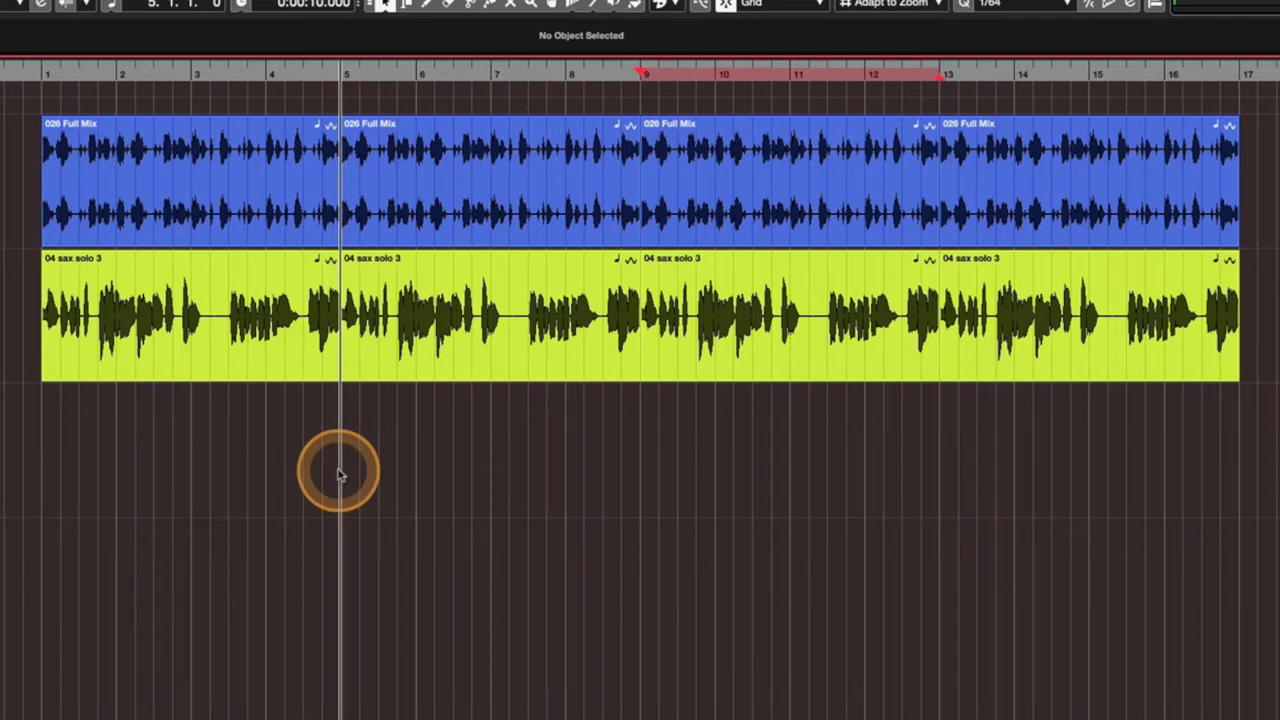
{"action": "left_click", "coordinate": [642, 477]}
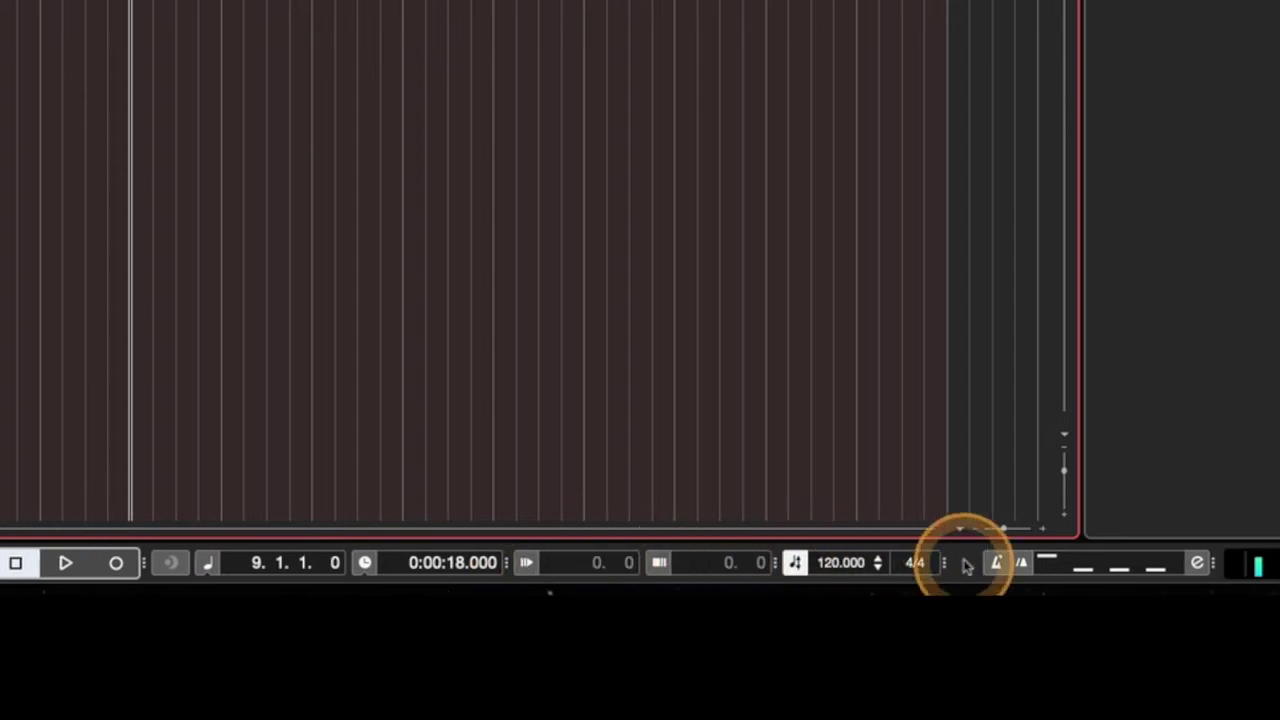
Step: Check that Pre-roll & Post-roll is included in the transport bar elements, and activate the pre-roll
{"action": "right_click", "coordinate": [966, 566]}
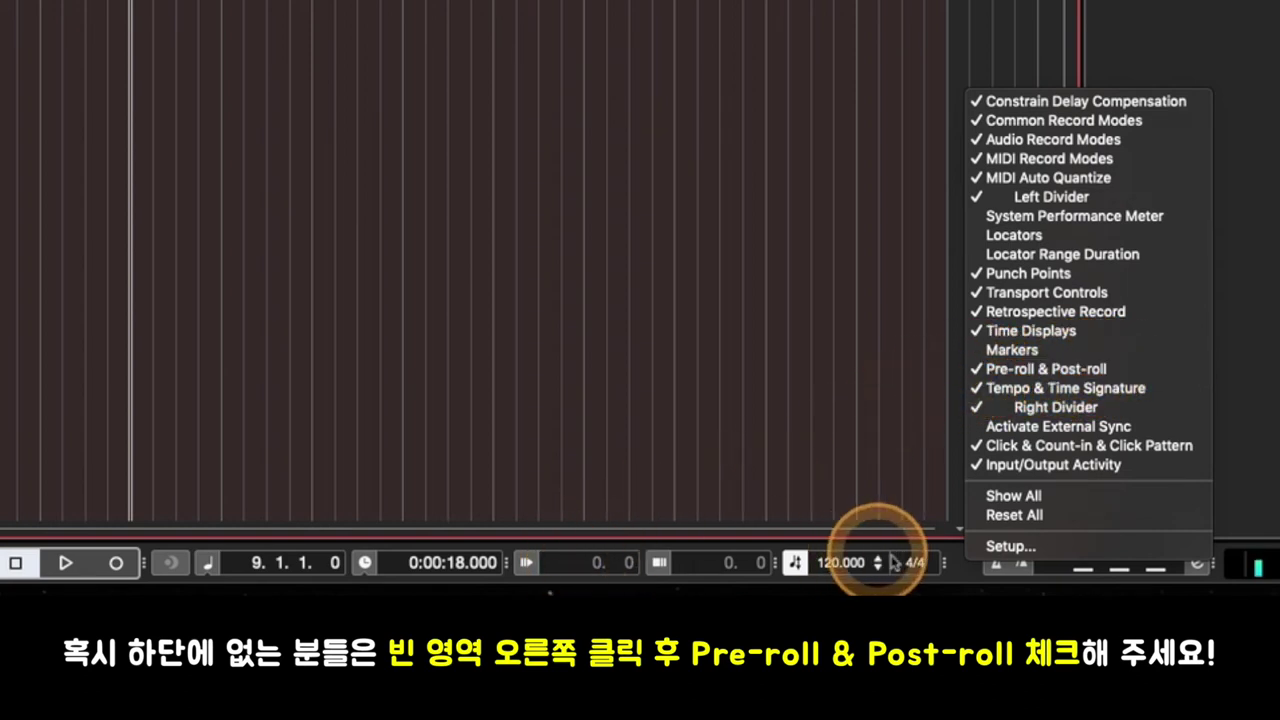
{"action": "left_click", "coordinate": [963, 571]}
{"action": "left_click_drag", "start_coordinate": [826, 447], "coordinate": [489, 434]}
{"action": "left_click_drag", "start_coordinate": [645, 443], "coordinate": [803, 445]}
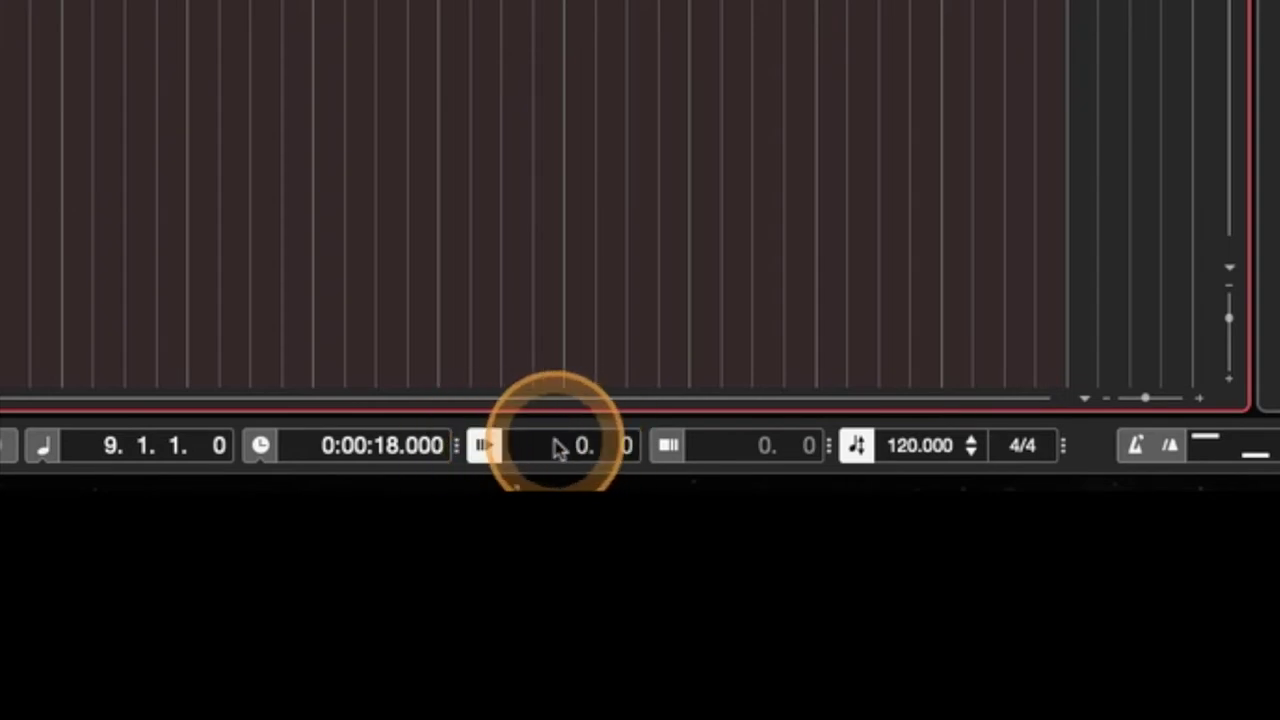
Step: Set the pre-roll amount to two bars (2.0.0.0)
{"action": "left_click_drag", "start_coordinate": [582, 449], "coordinate": [582, 378]}
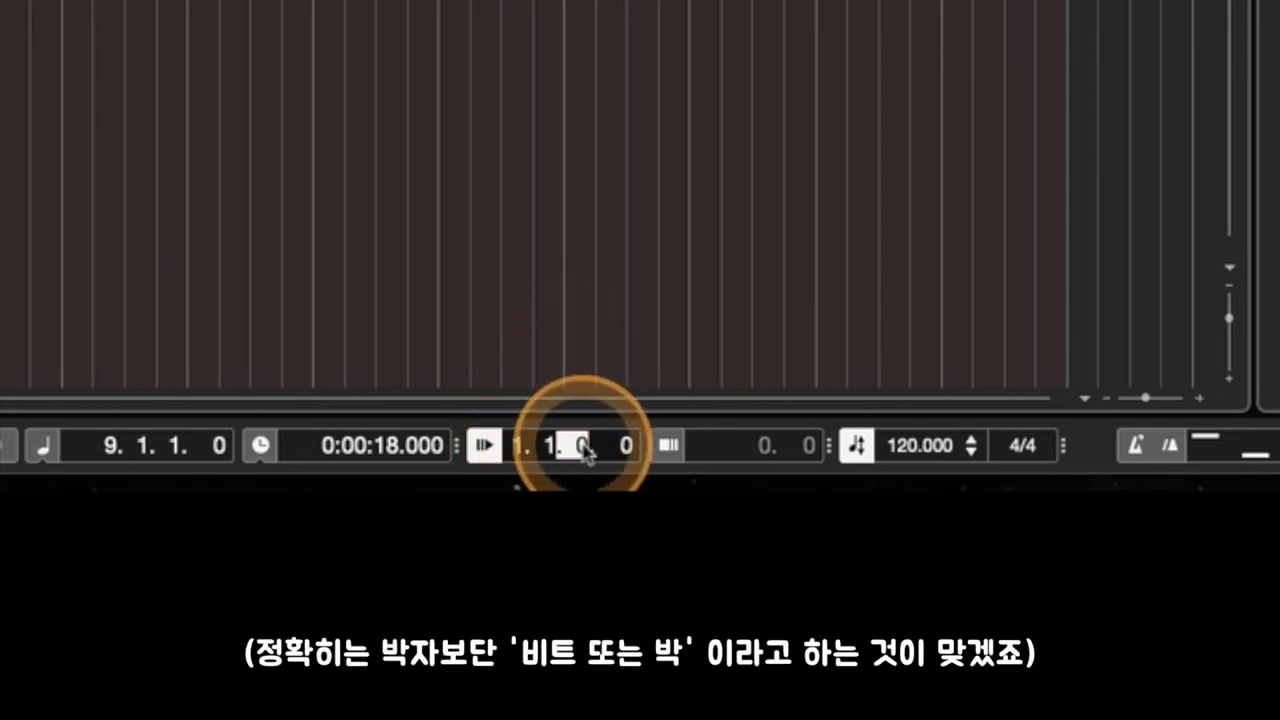
{"action": "double_click", "coordinate": [560, 445]}
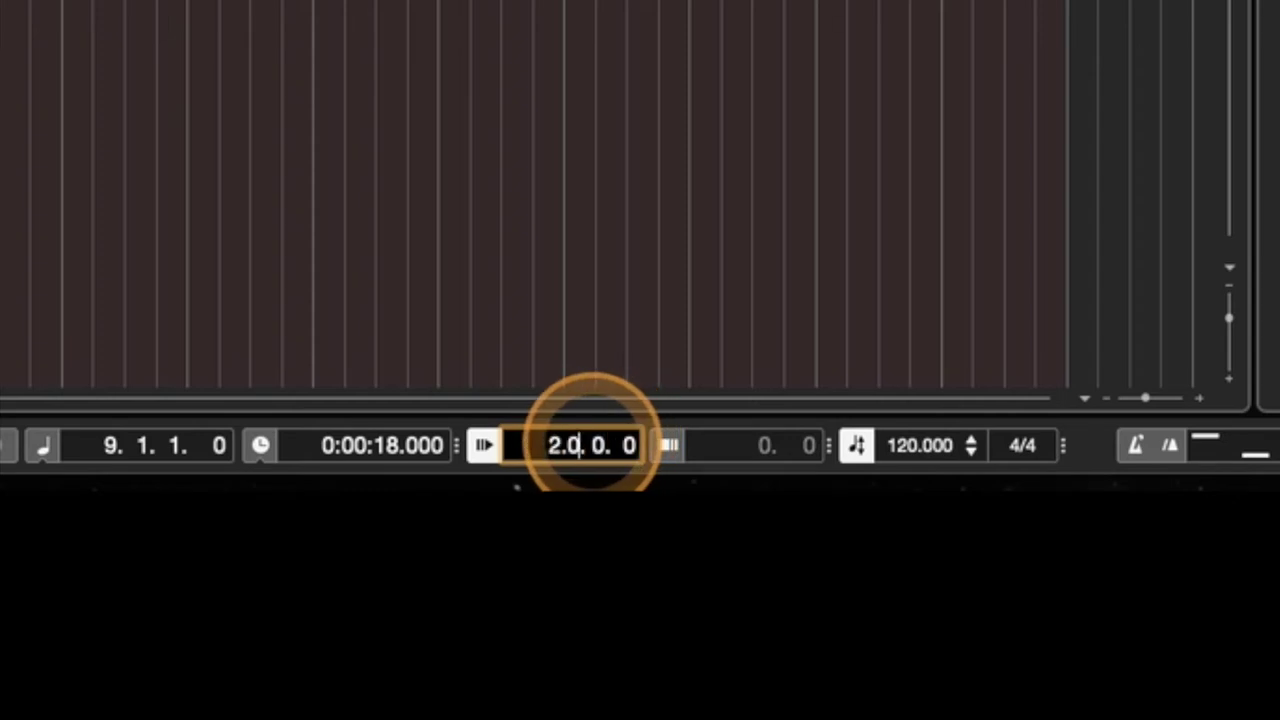
{"action": "left_click", "coordinate": [728, 349]}
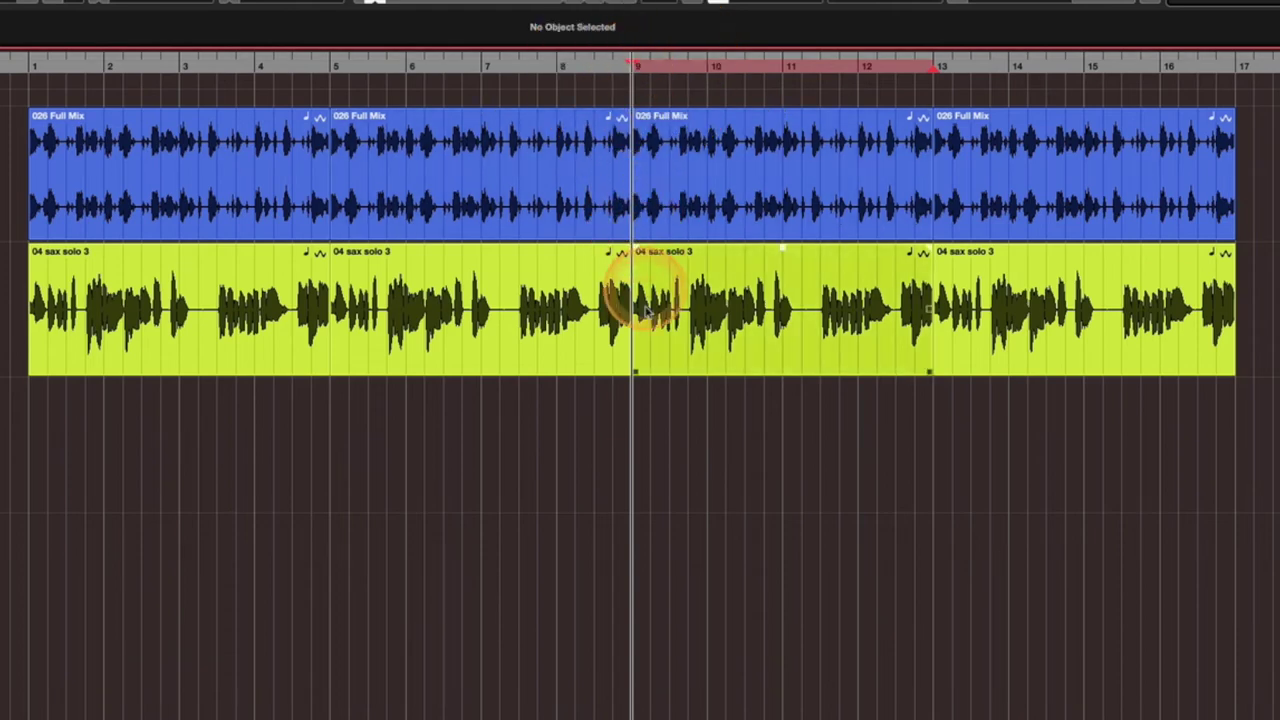
Step: Record a short guitar take from bar 9 with the two-bar pre-roll, and delete the recorded clip
{"action": "key", "text": "space"}
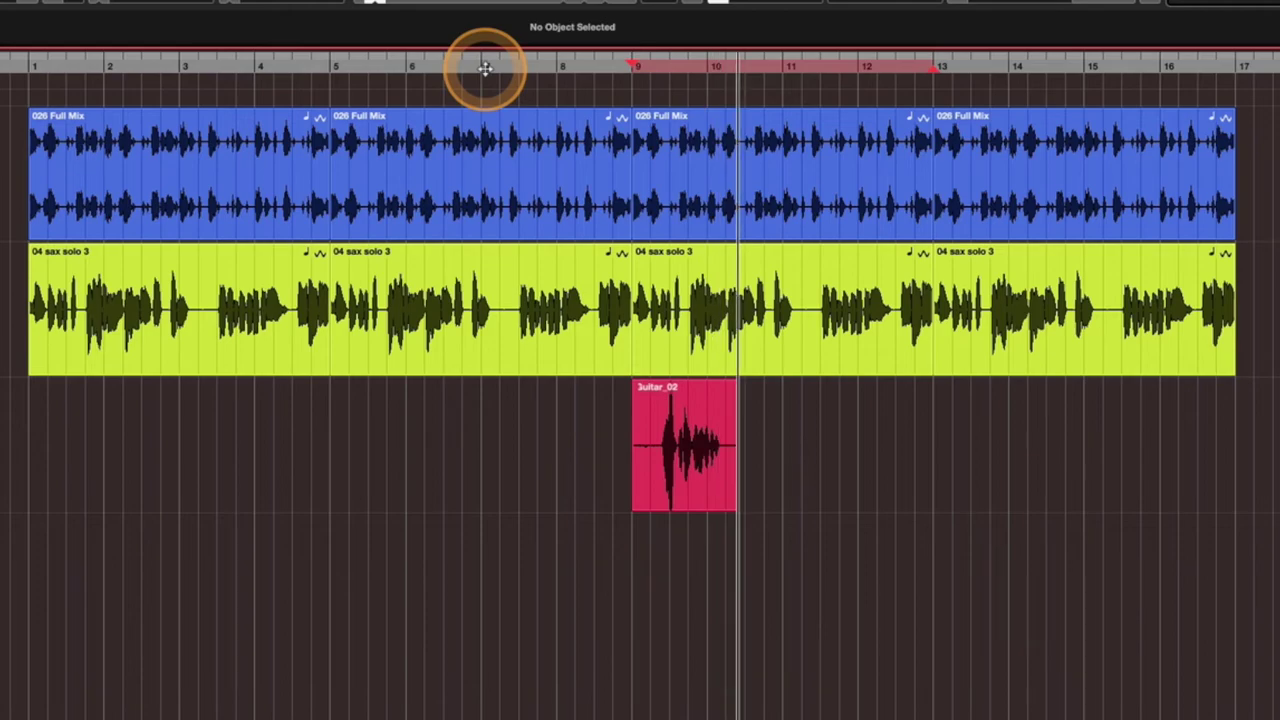
{"action": "key", "text": "space"}
{"action": "key", "text": "Delete"}
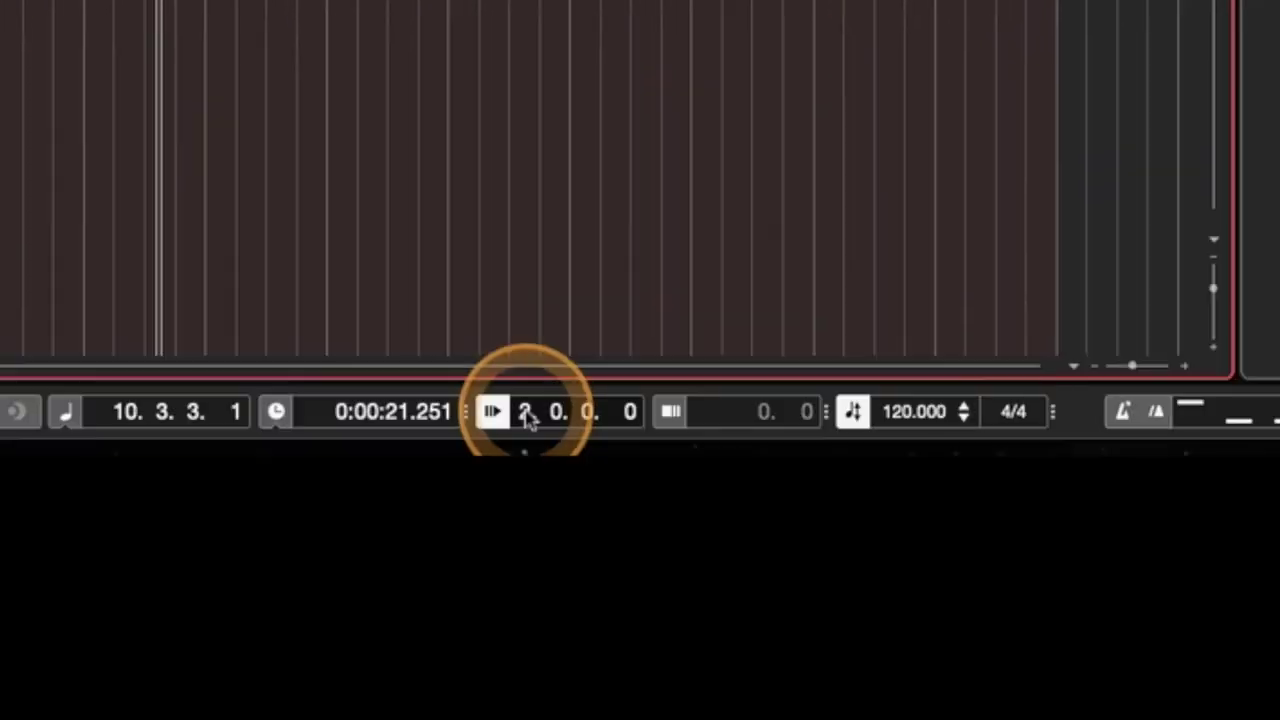
Step: Set the pre-roll amount to four bars (4.0.0.0) and run a test take from bar 9
{"action": "left_click", "coordinate": [527, 414]}
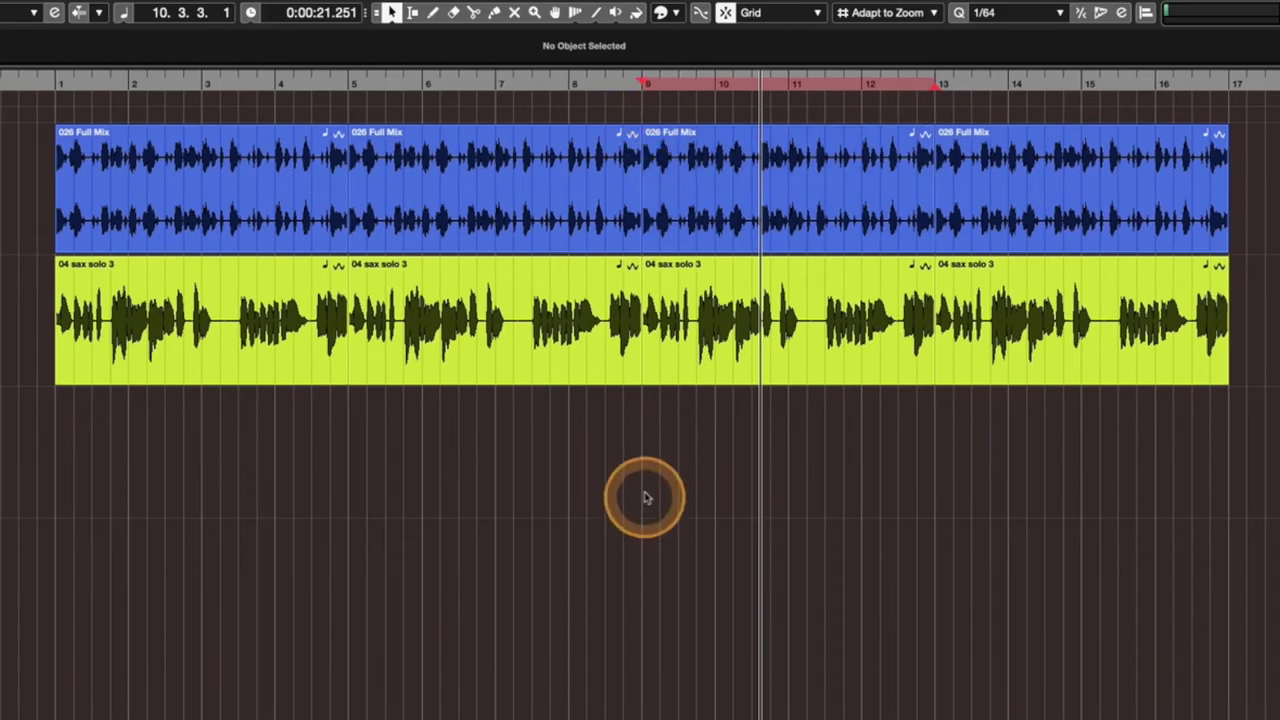
{"action": "left_click", "coordinate": [643, 483]}
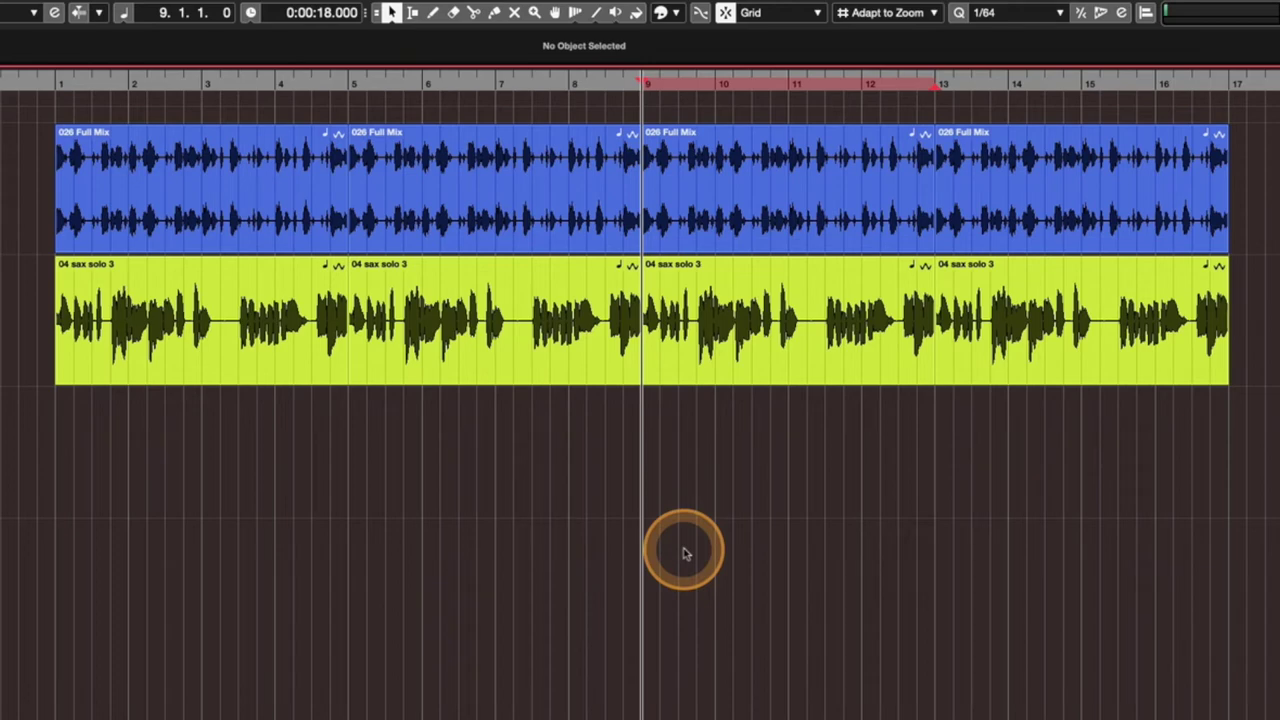
{"action": "key", "text": "space"}
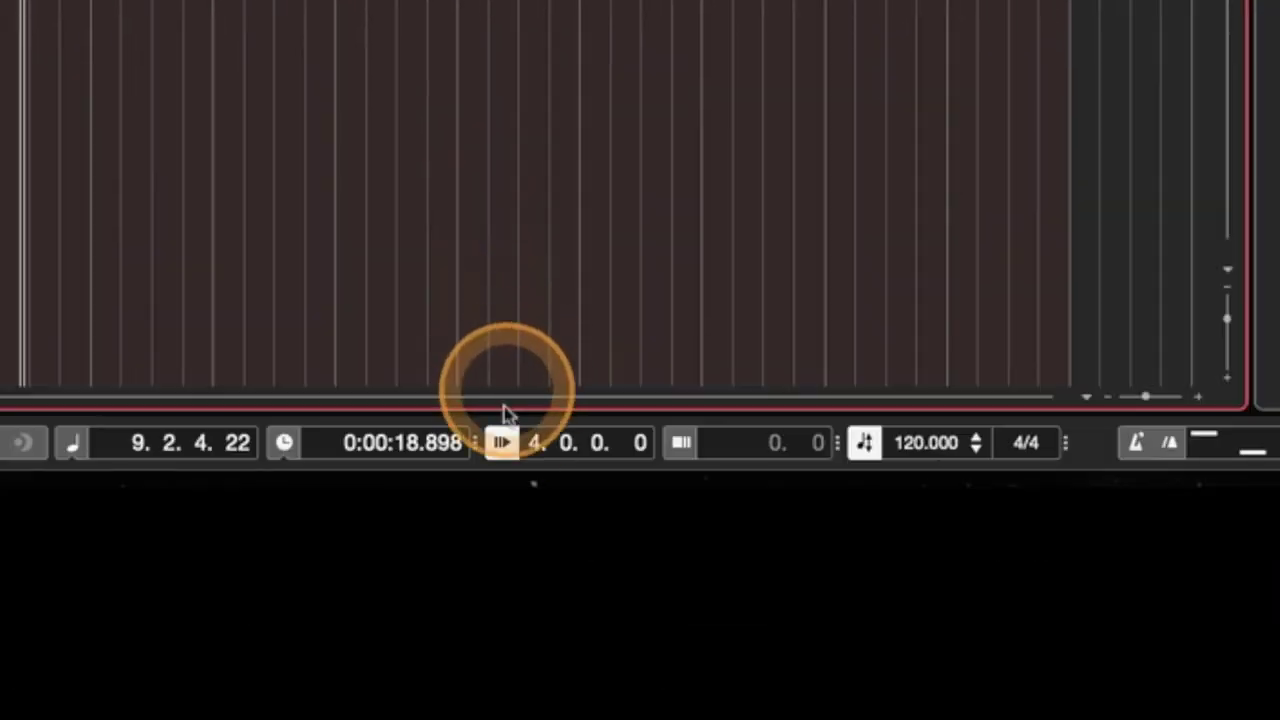
Step: Set the pre-roll amount back to two bars (2.0.0.0)
{"action": "left_click", "coordinate": [535, 443]}
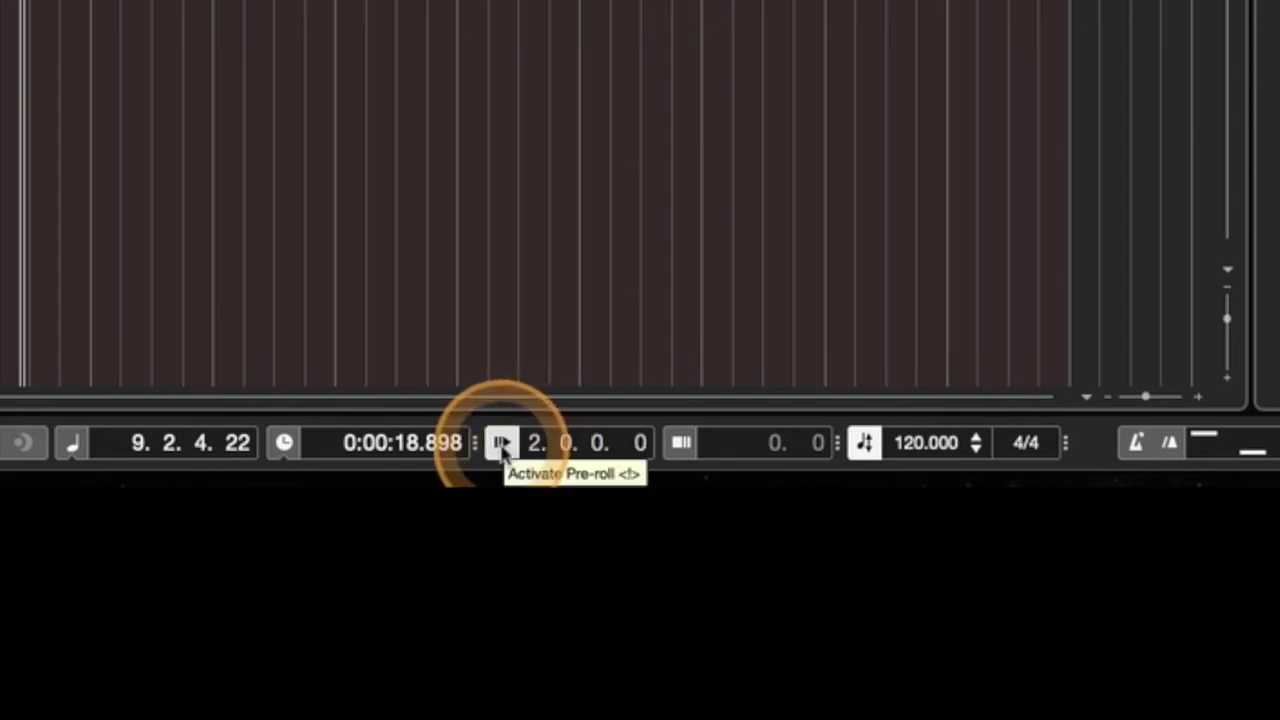
Step: Turn pre-roll off and turn post-roll on
{"action": "left_click", "coordinate": [503, 446]}
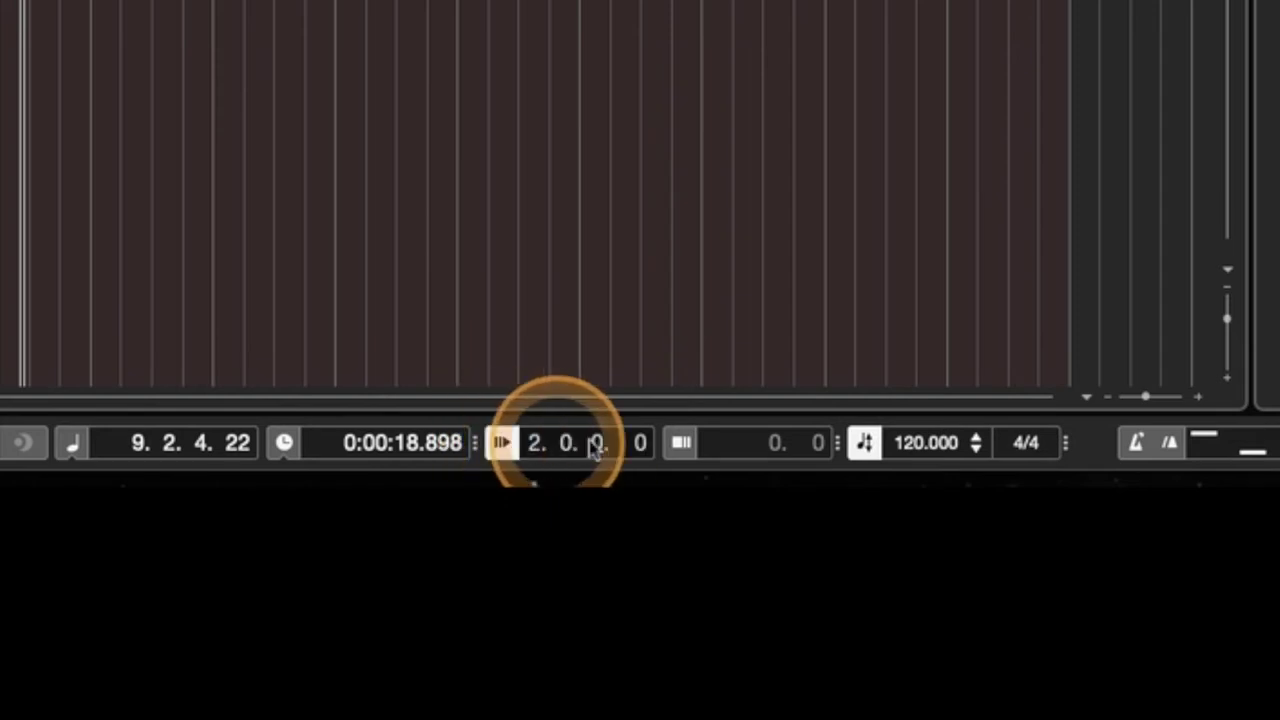
{"action": "left_click", "coordinate": [502, 442]}
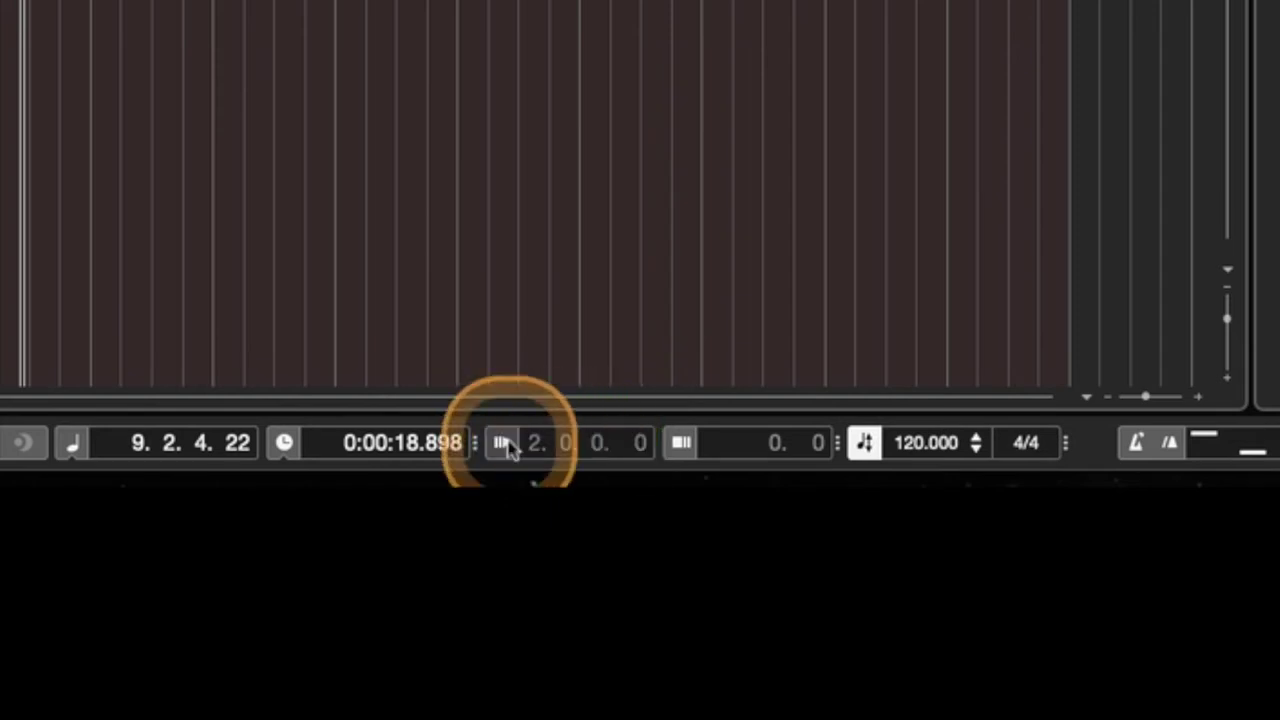
{"action": "left_click", "coordinate": [681, 443]}
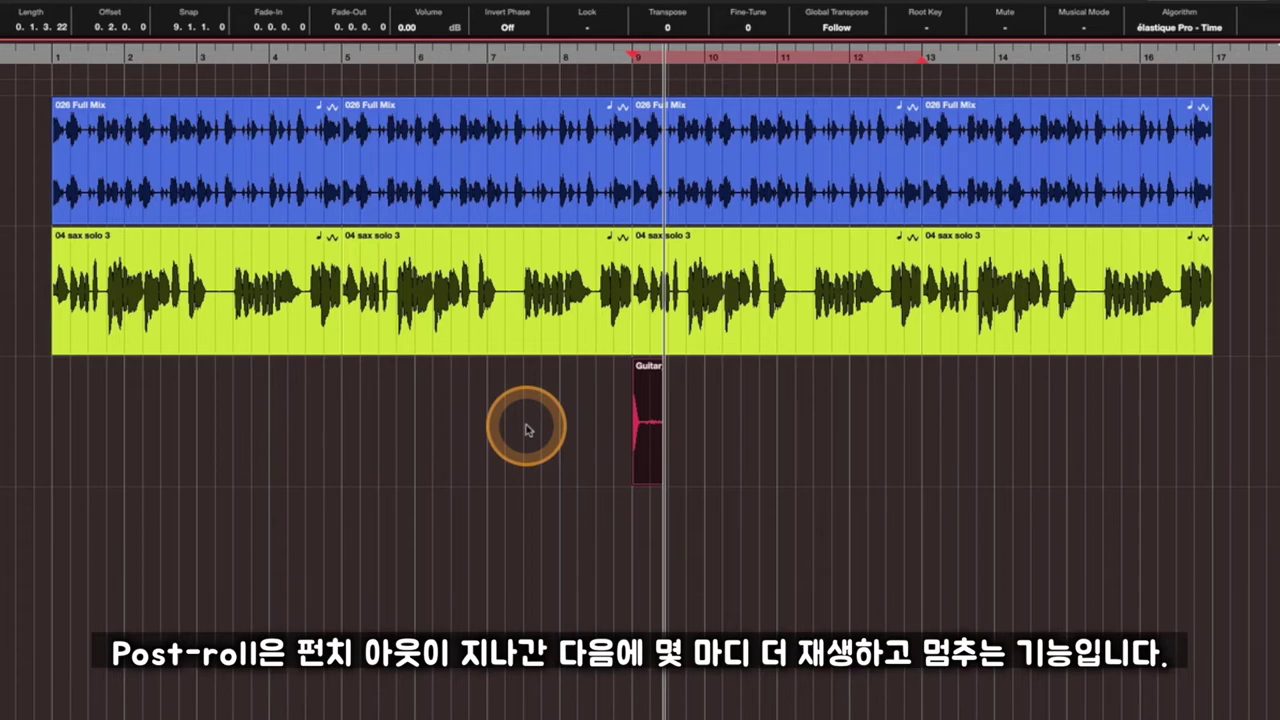
Step: Delete the short clip on the Guitar track and set the post-roll amount to one bar (1.0.0.0)
{"action": "key", "text": "Delete"}
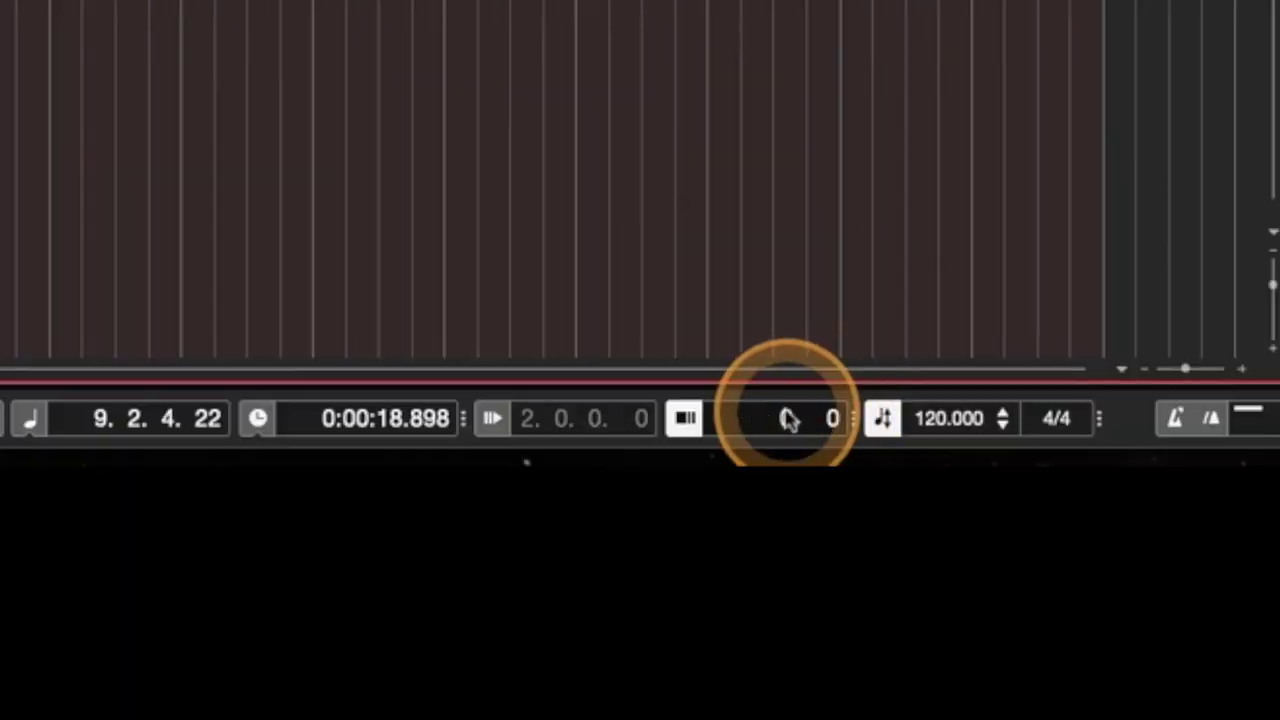
{"action": "left_click", "coordinate": [716, 421]}
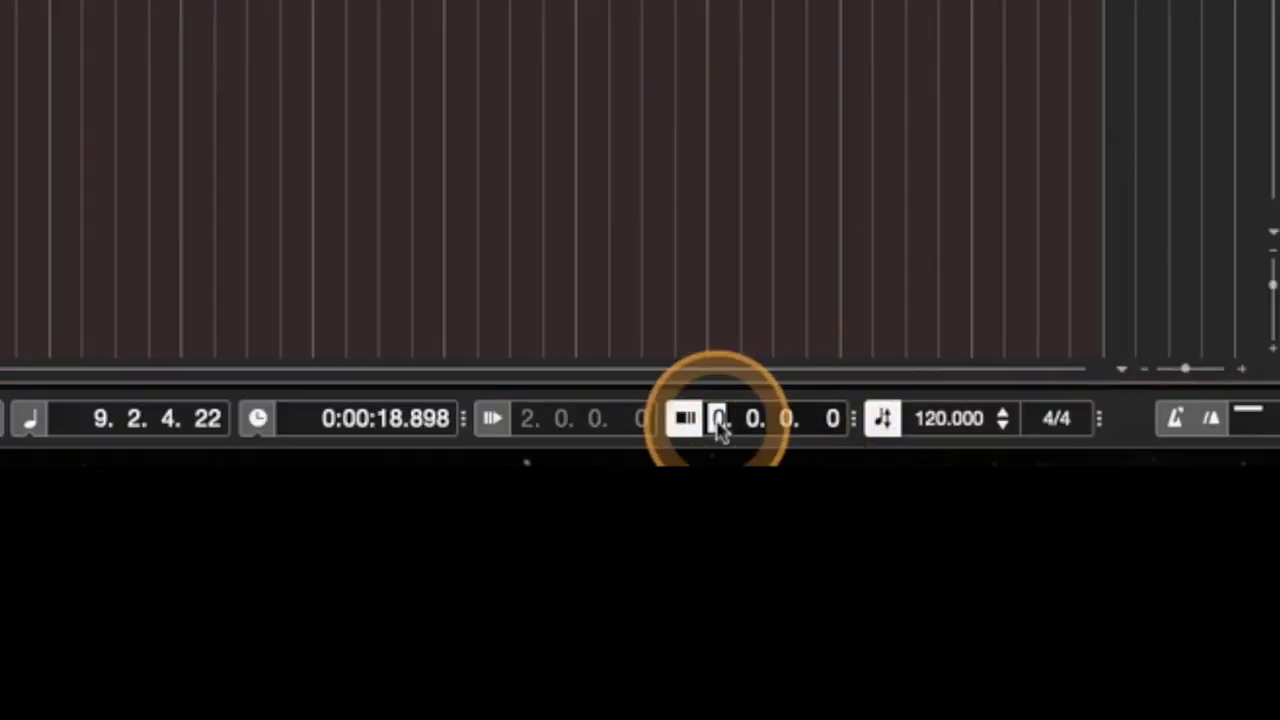
Step: Set the right locator to bar 11 and turn pre-roll back on
{"action": "left_click", "coordinate": [810, 5]}
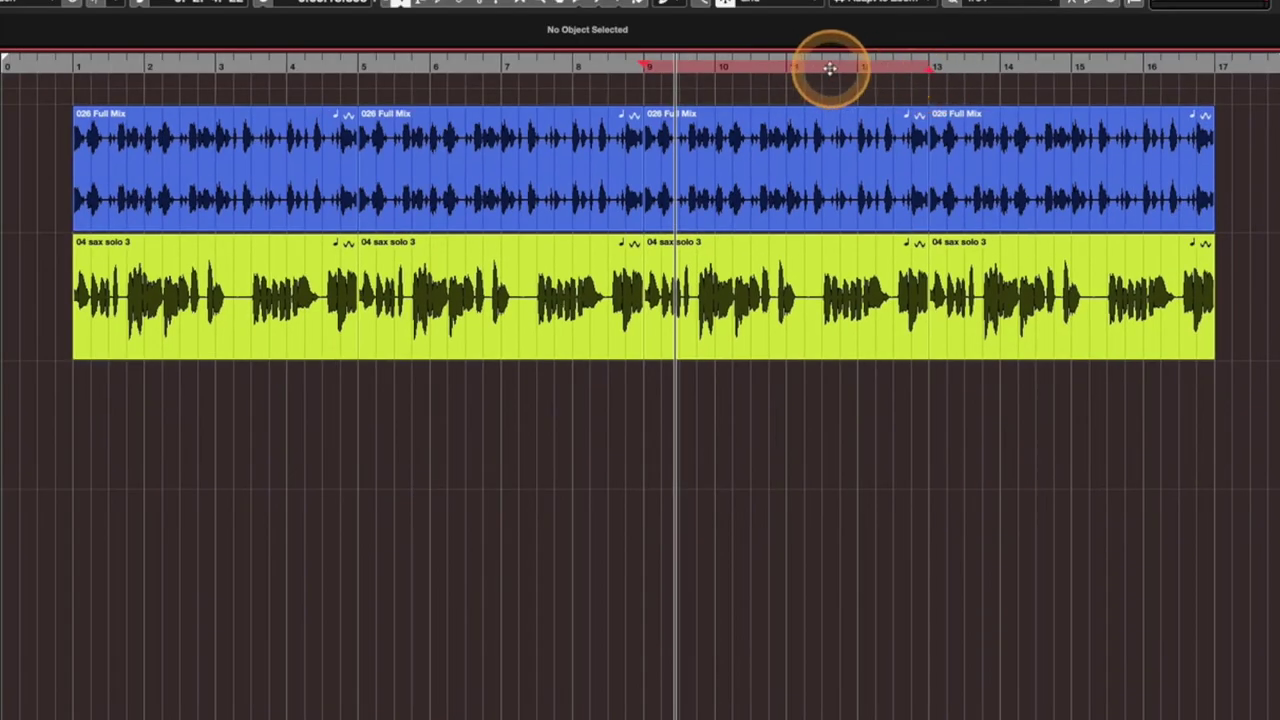
{"action": "left_click", "coordinate": [787, 72], "text": "alt"}
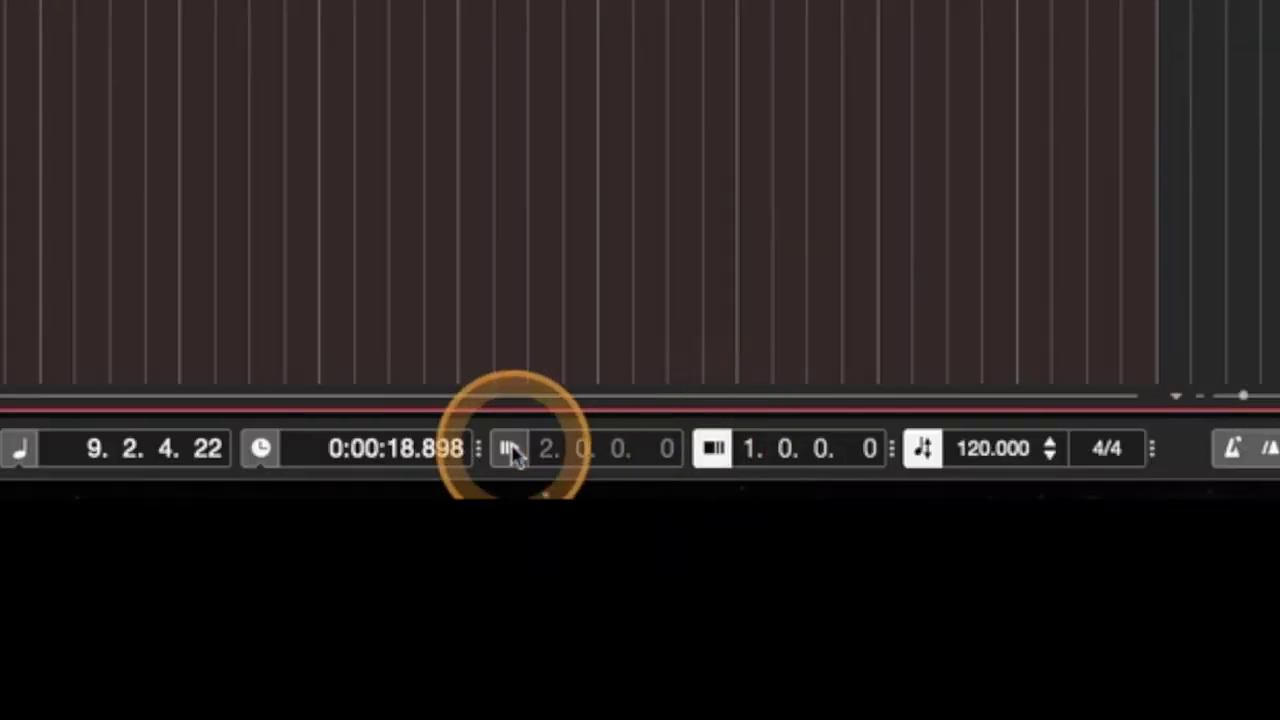
{"action": "left_click", "coordinate": [510, 450]}
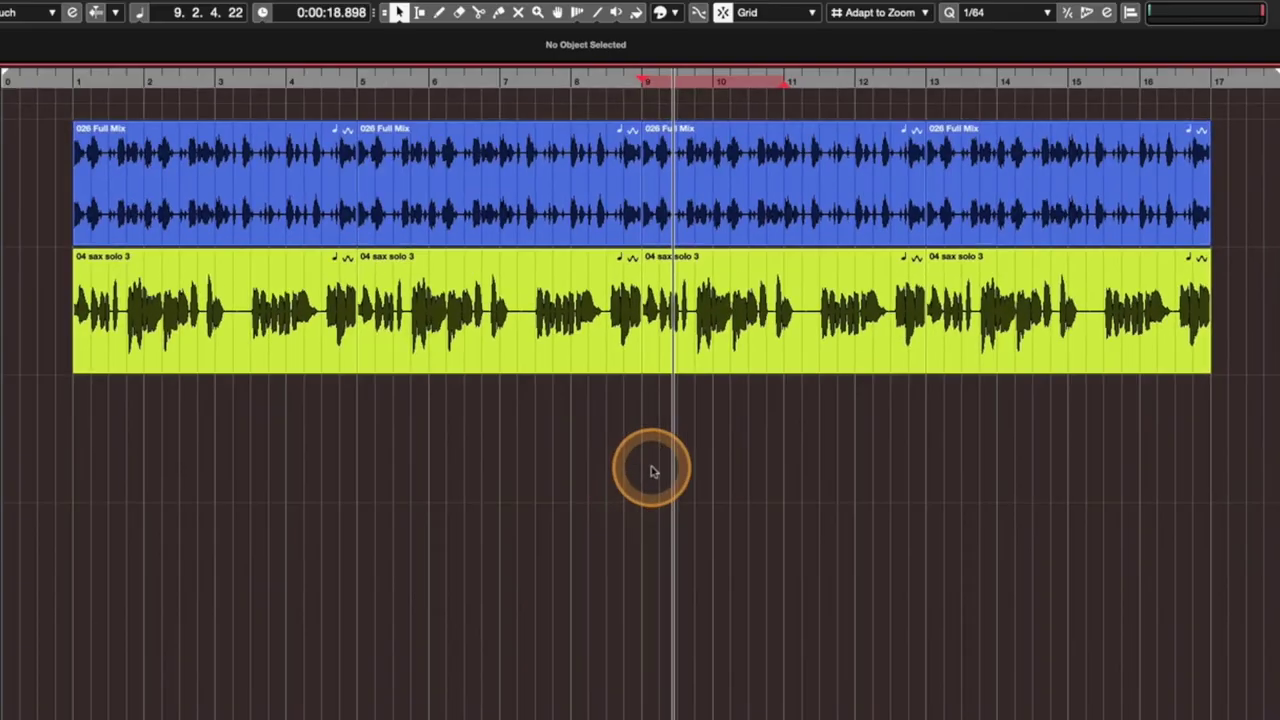
Step: Move the project cursor to bar 9, try it at 7.2.1.0, and return it to the start of bar 9
{"action": "left_click", "coordinate": [641, 476]}
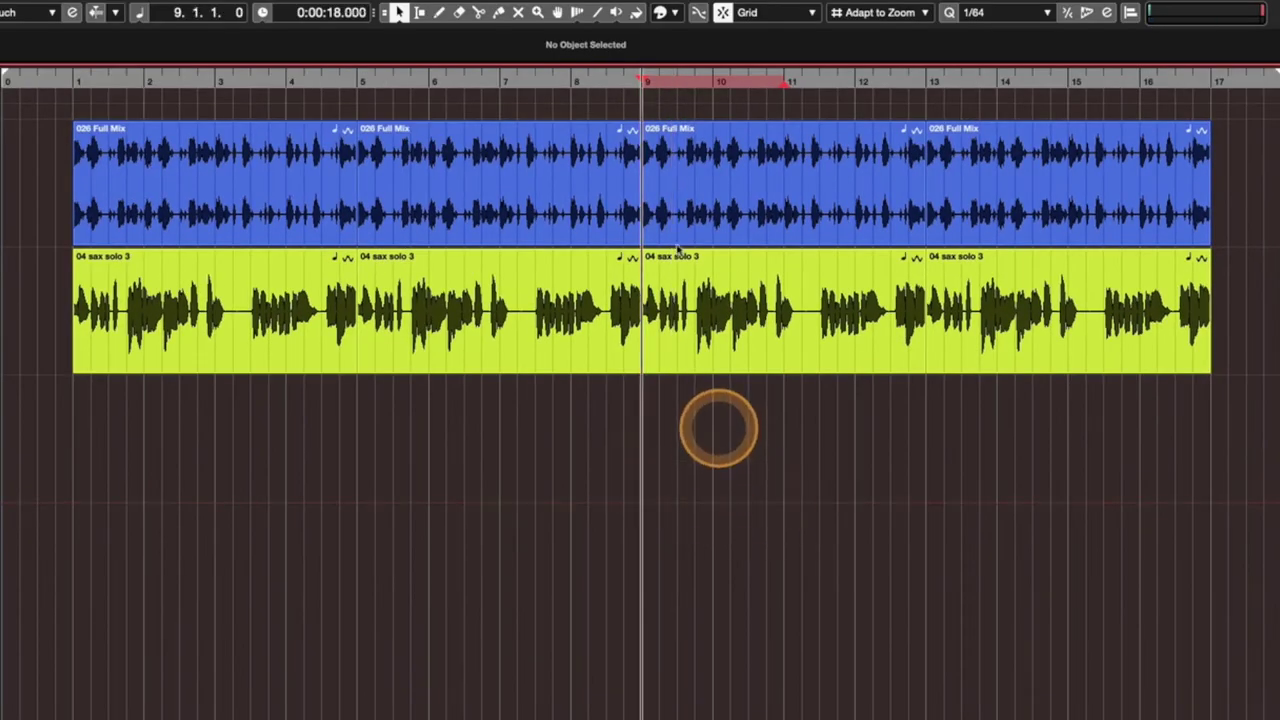
{"action": "left_click", "coordinate": [514, 80]}
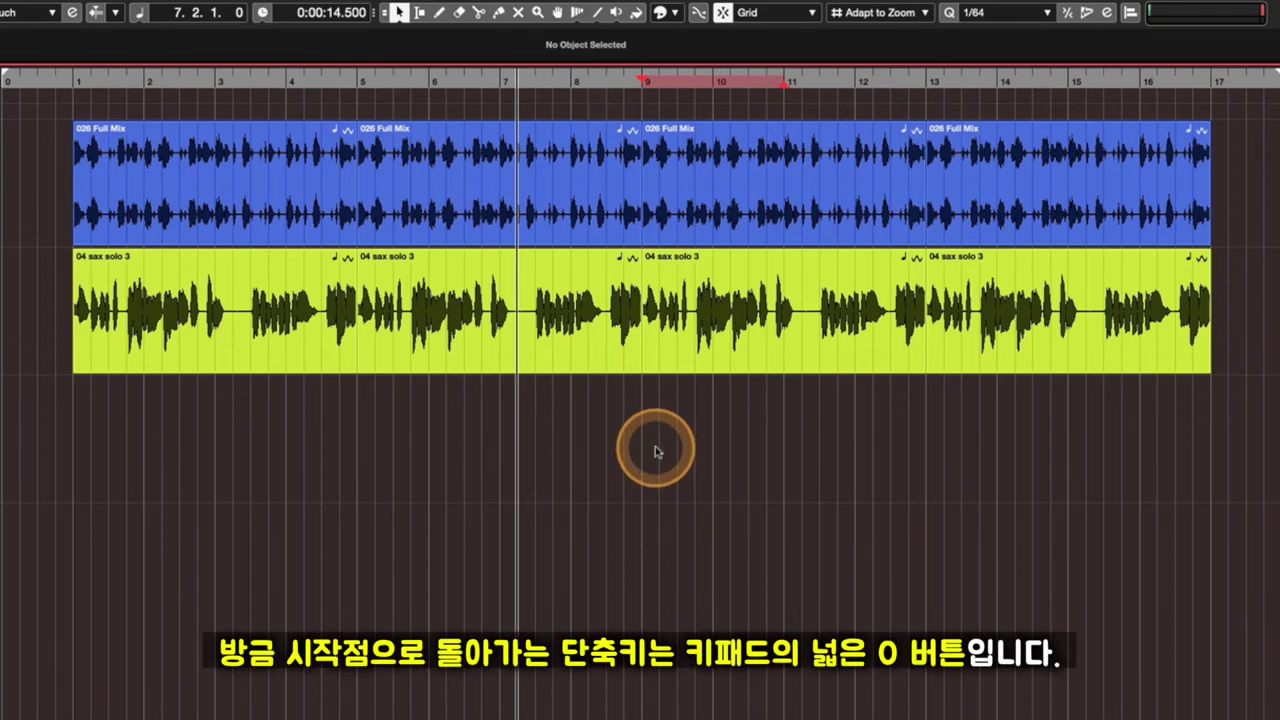
{"action": "left_click", "coordinate": [640, 80]}
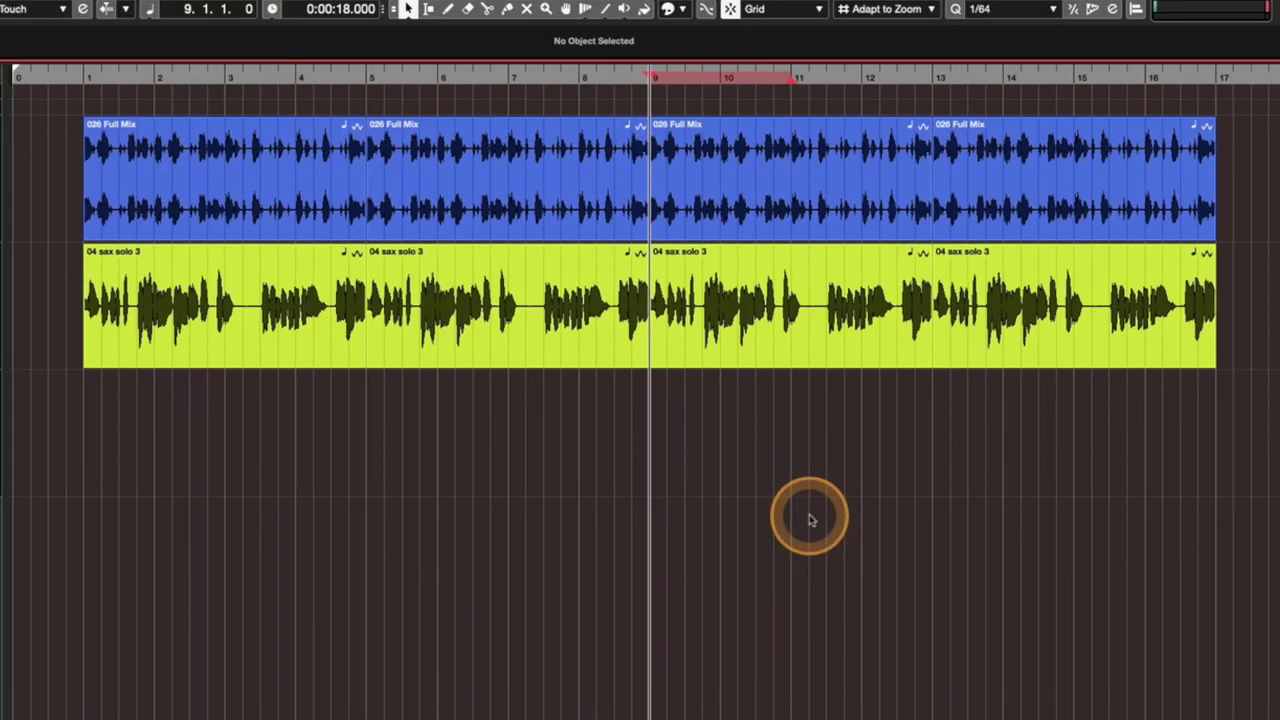
Step: Record a guitar take between bars 9 and 11 with pre-roll and post-roll on, and stop the transport
{"action": "key", "text": "space"}
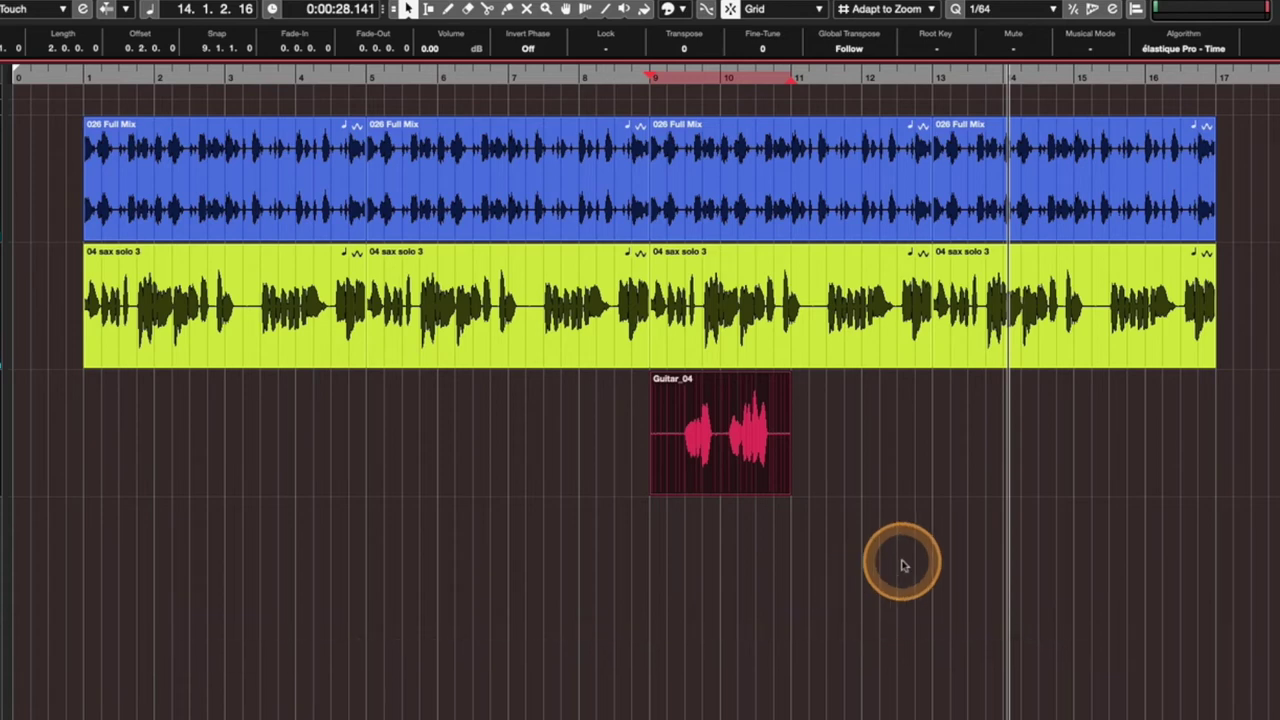
{"action": "left_click", "coordinate": [764, 430]}
{"action": "left_click", "coordinate": [814, 465]}
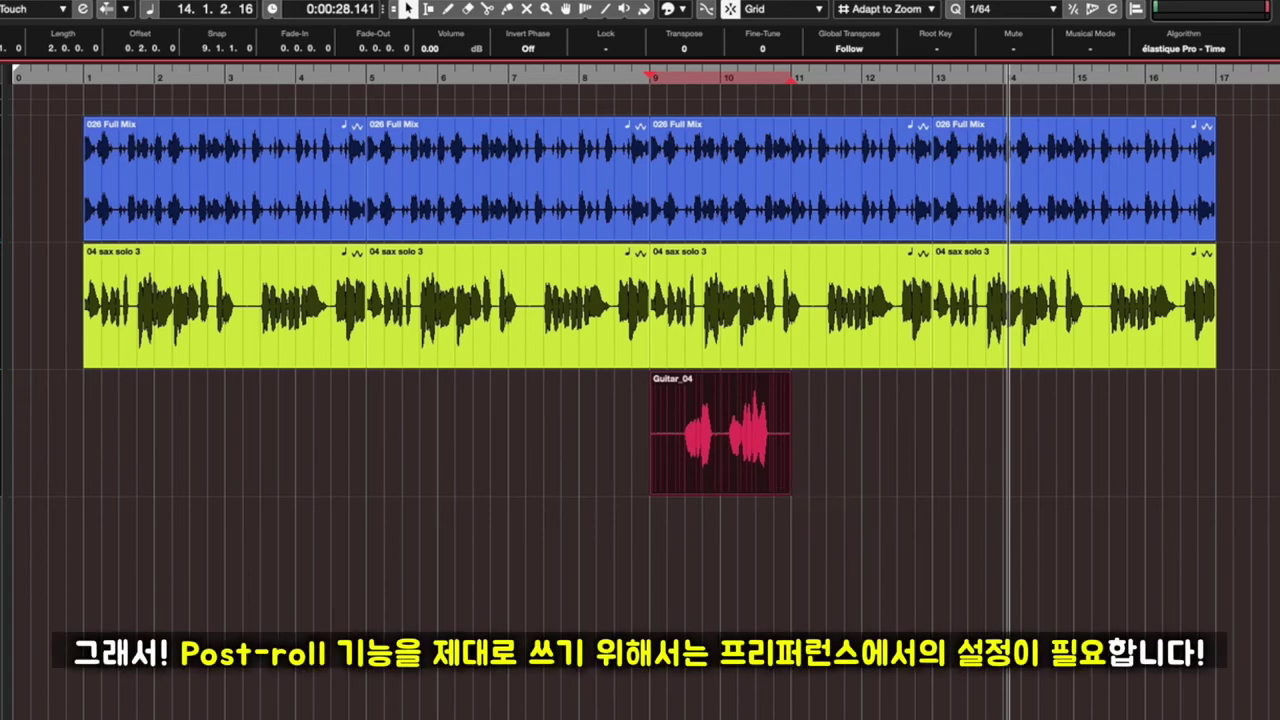
{"action": "left_click", "coordinate": [124, 432]}
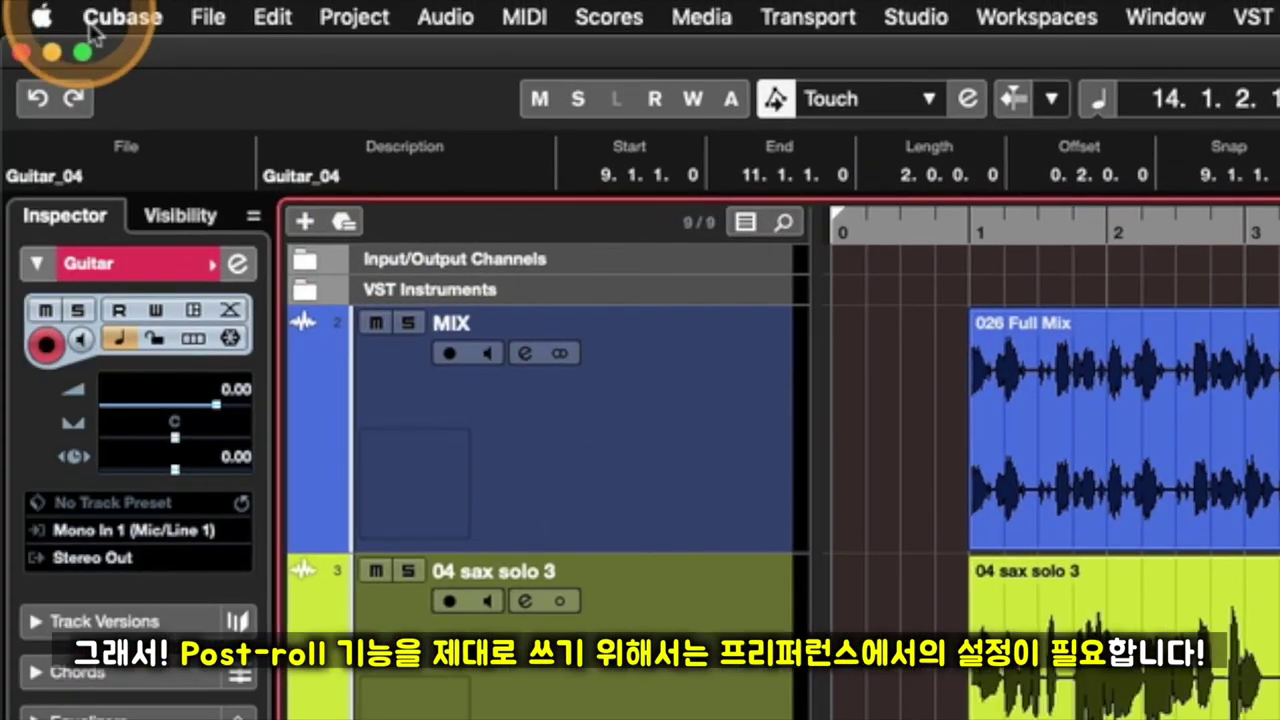
Step: Enable Stop after Automatic Punch Out in the Record preferences and apply the change
{"action": "left_click", "coordinate": [128, 16]}
{"action": "left_click", "coordinate": [168, 112]}
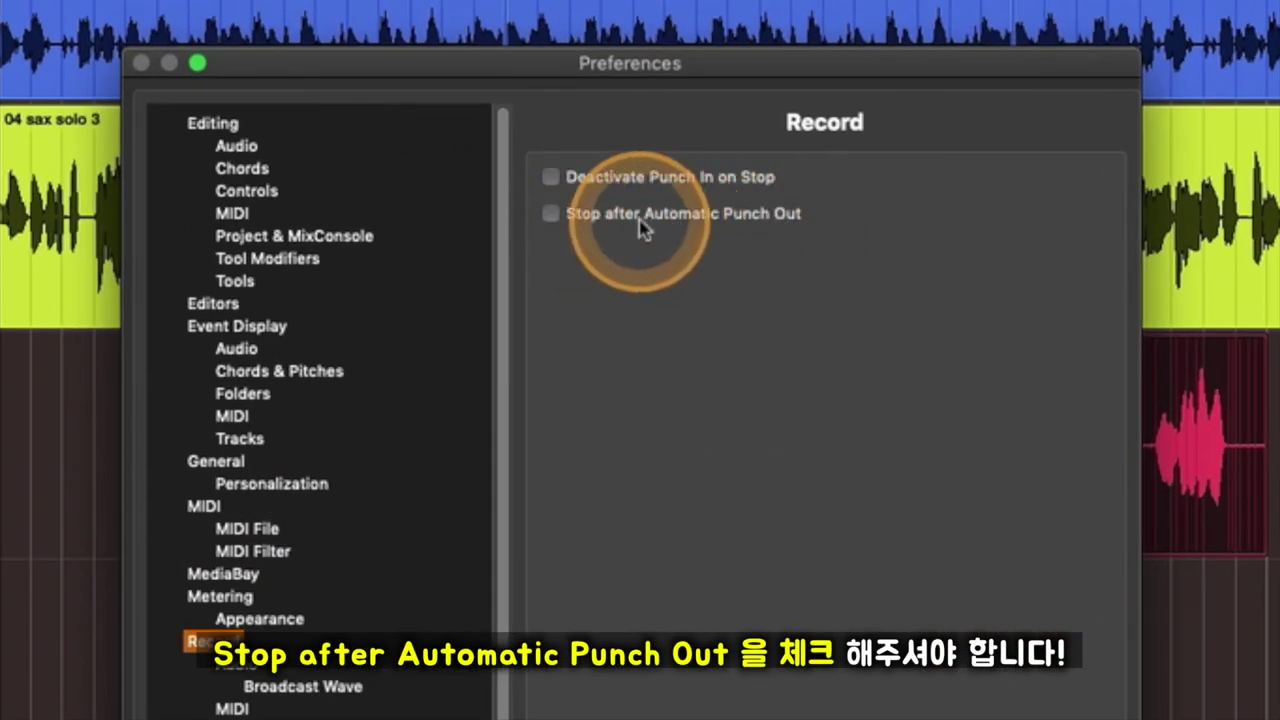
{"action": "left_click", "coordinate": [586, 218]}
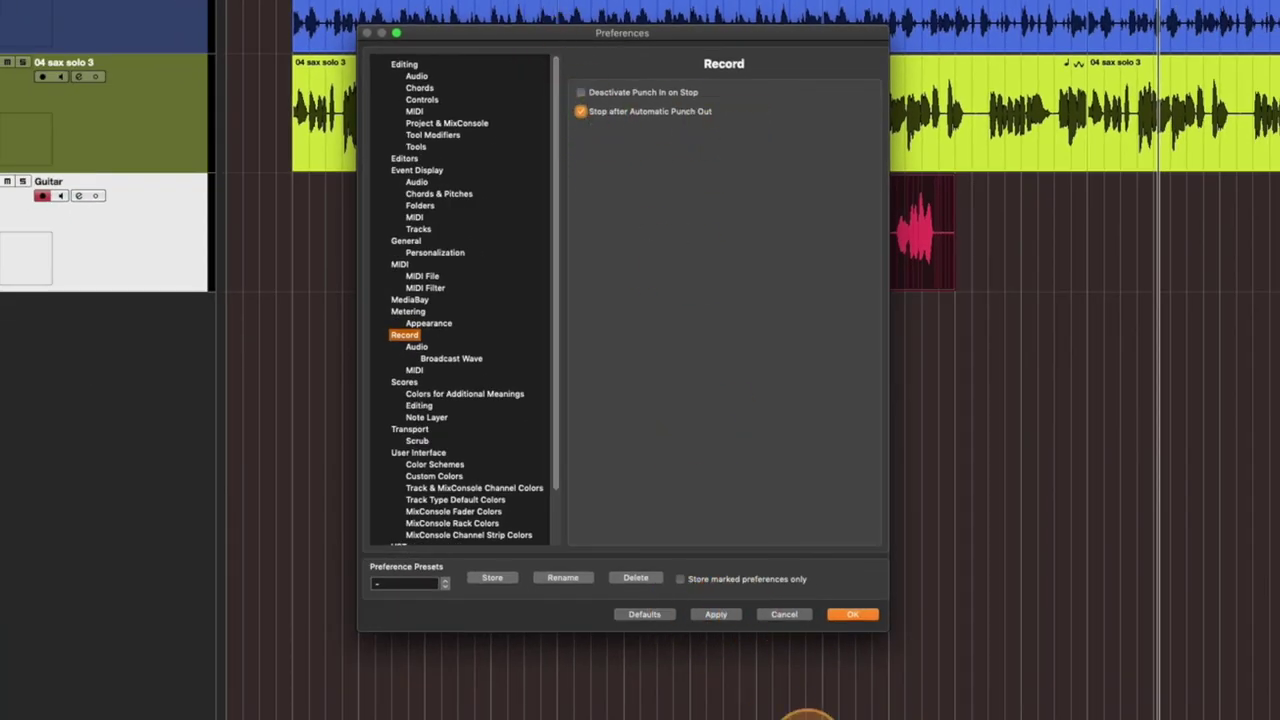
{"action": "left_click", "coordinate": [860, 614]}
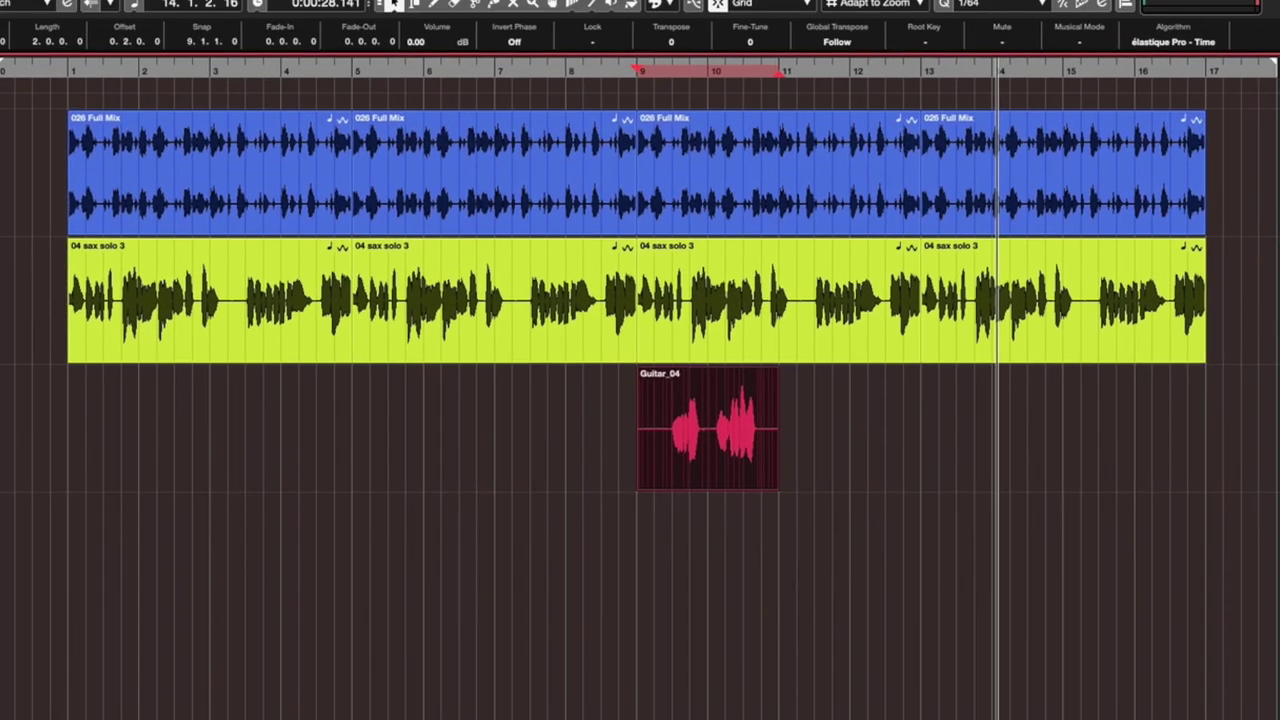
Step: Delete the recorded guitar clip and record a new take between the locators from bar 9
{"action": "left_click_drag", "start_coordinate": [843, 529], "coordinate": [570, 440]}
{"action": "key", "text": "Delete"}
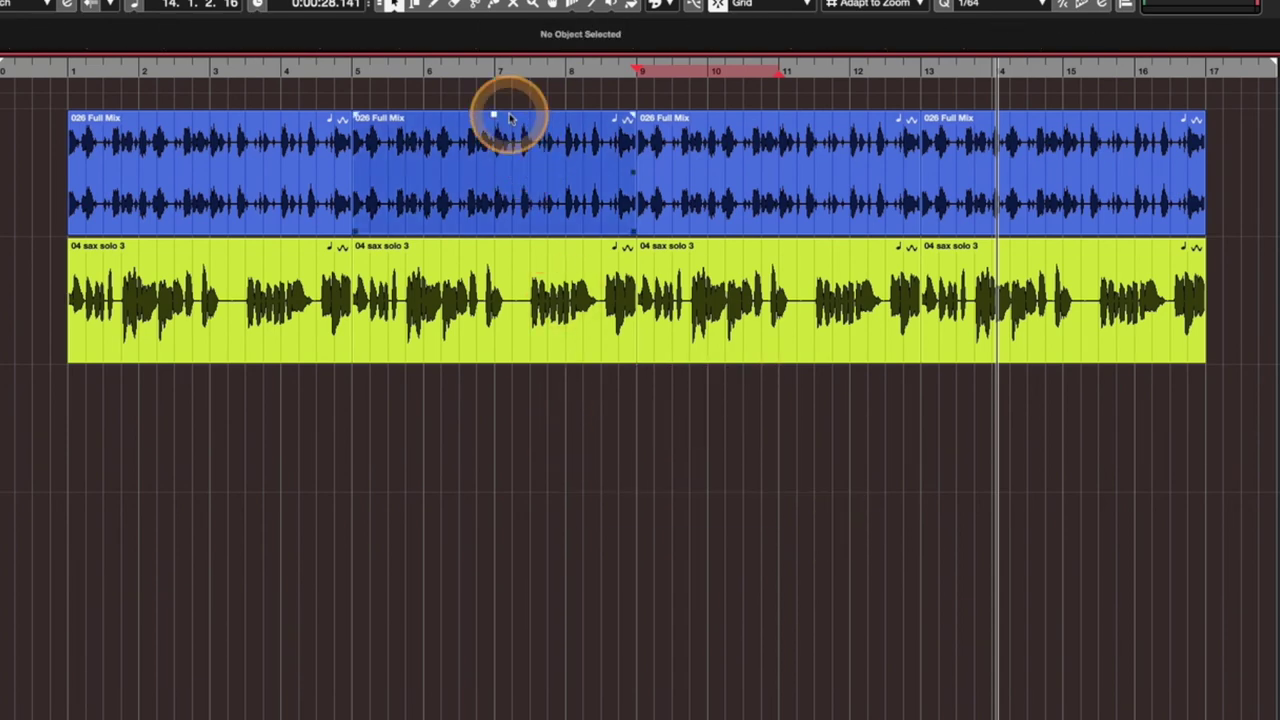
{"action": "key", "text": "KP_1"}
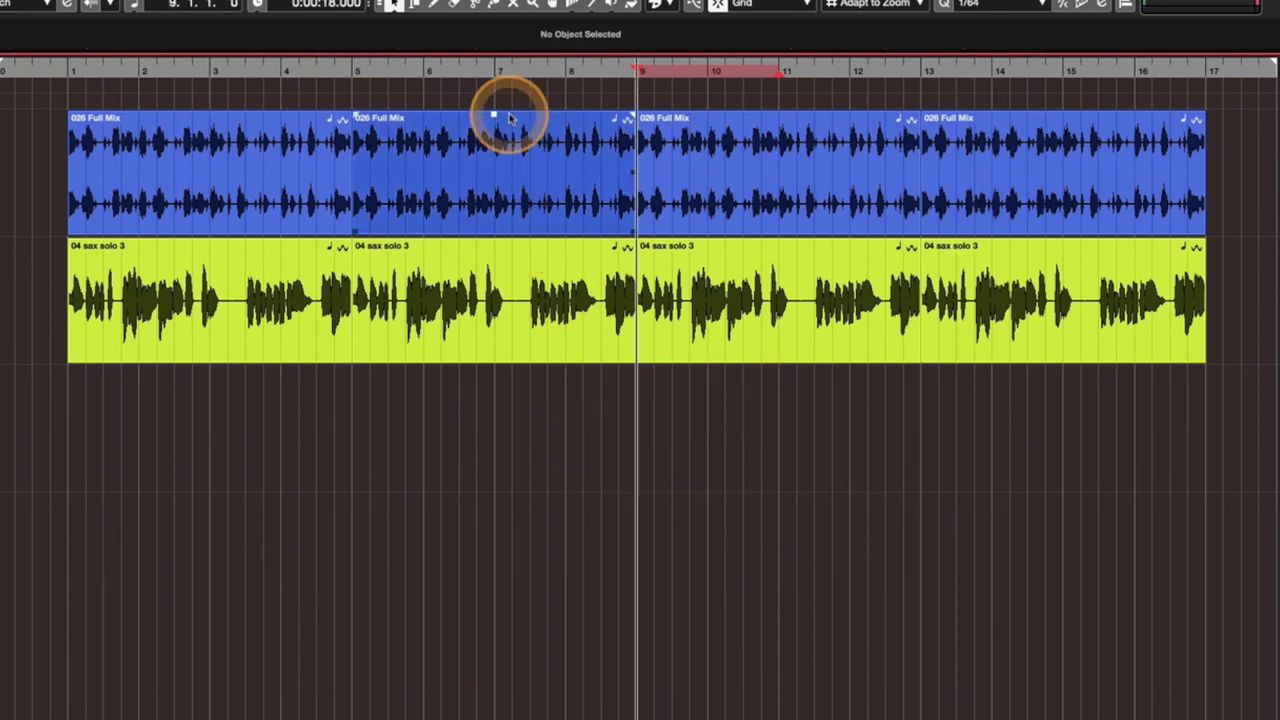
{"action": "key", "text": "space"}
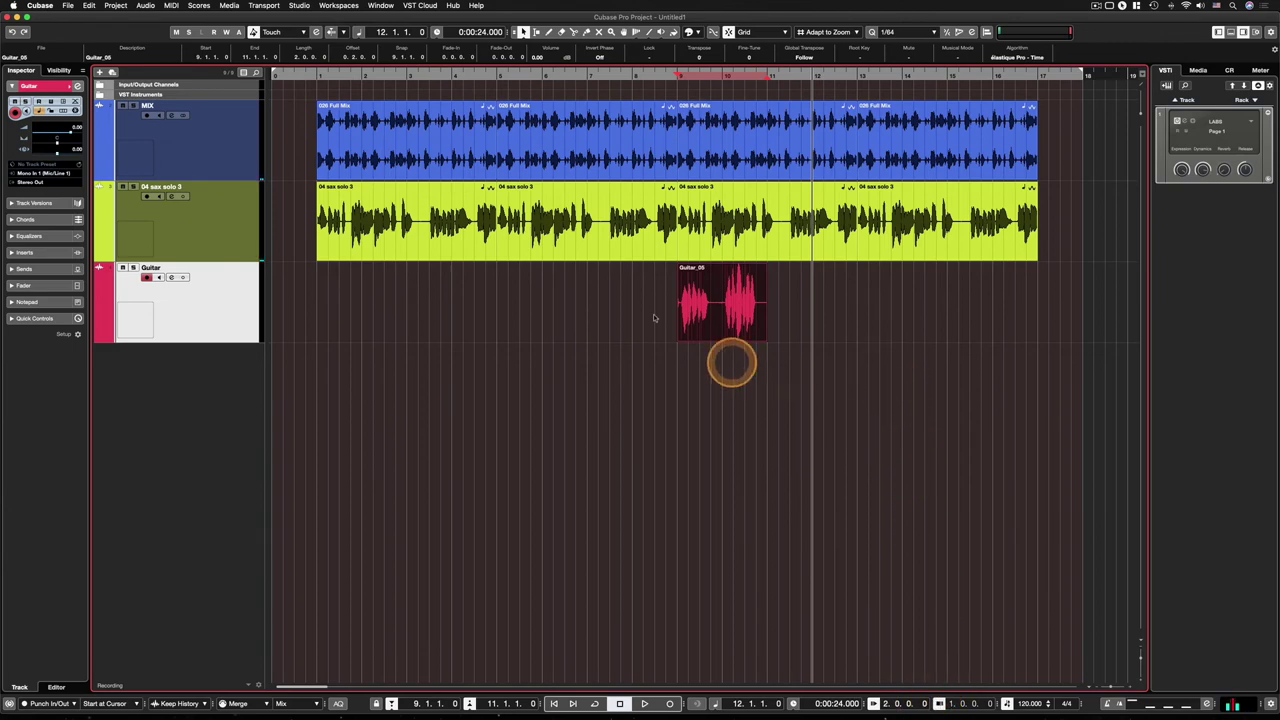
Step: Select the new guitar clip between bars 9 and 11 and delete it
{"action": "left_click_drag", "start_coordinate": [781, 370], "coordinate": [691, 316]}
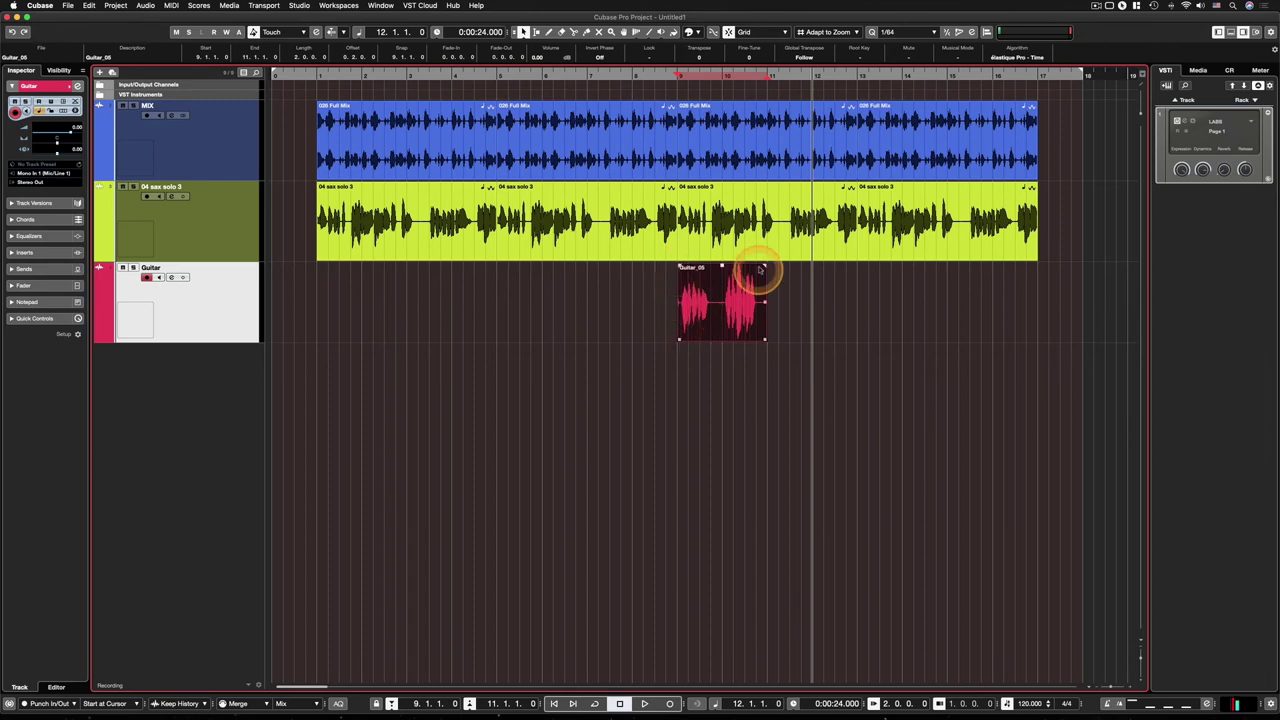
{"action": "left_click_drag", "start_coordinate": [811, 383], "coordinate": [594, 294]}
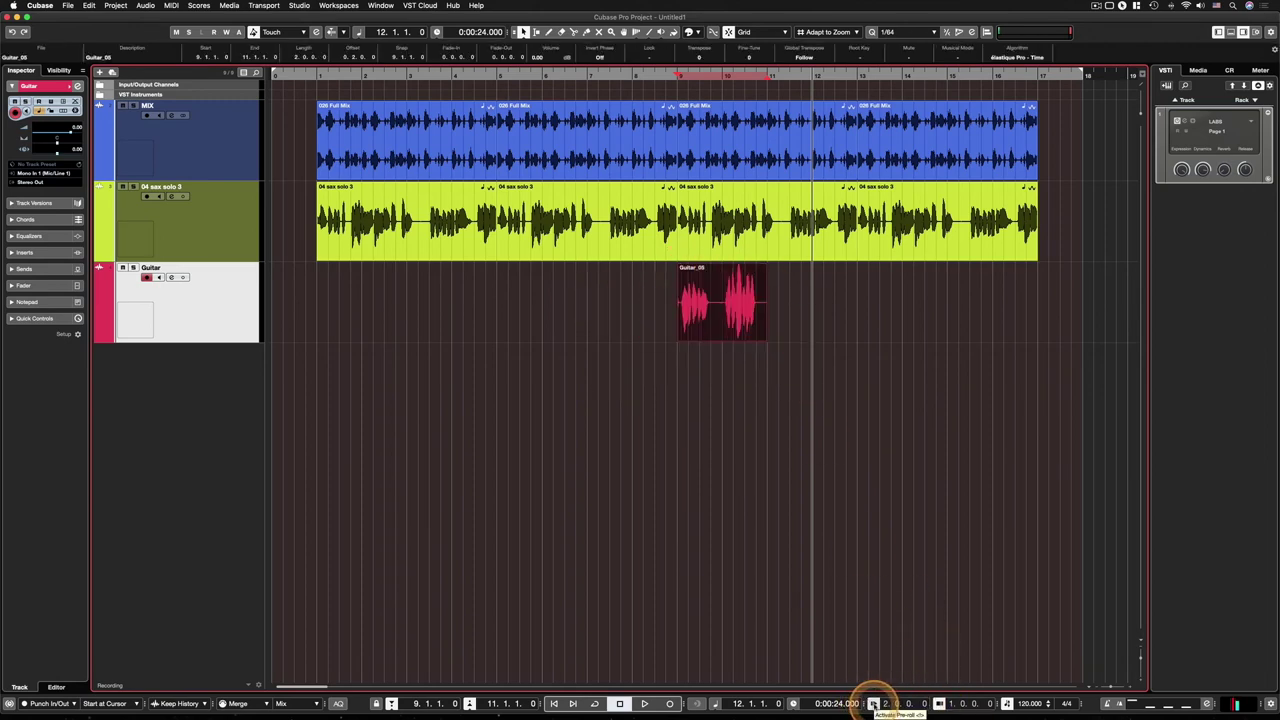
{"action": "left_click", "coordinate": [873, 704]}
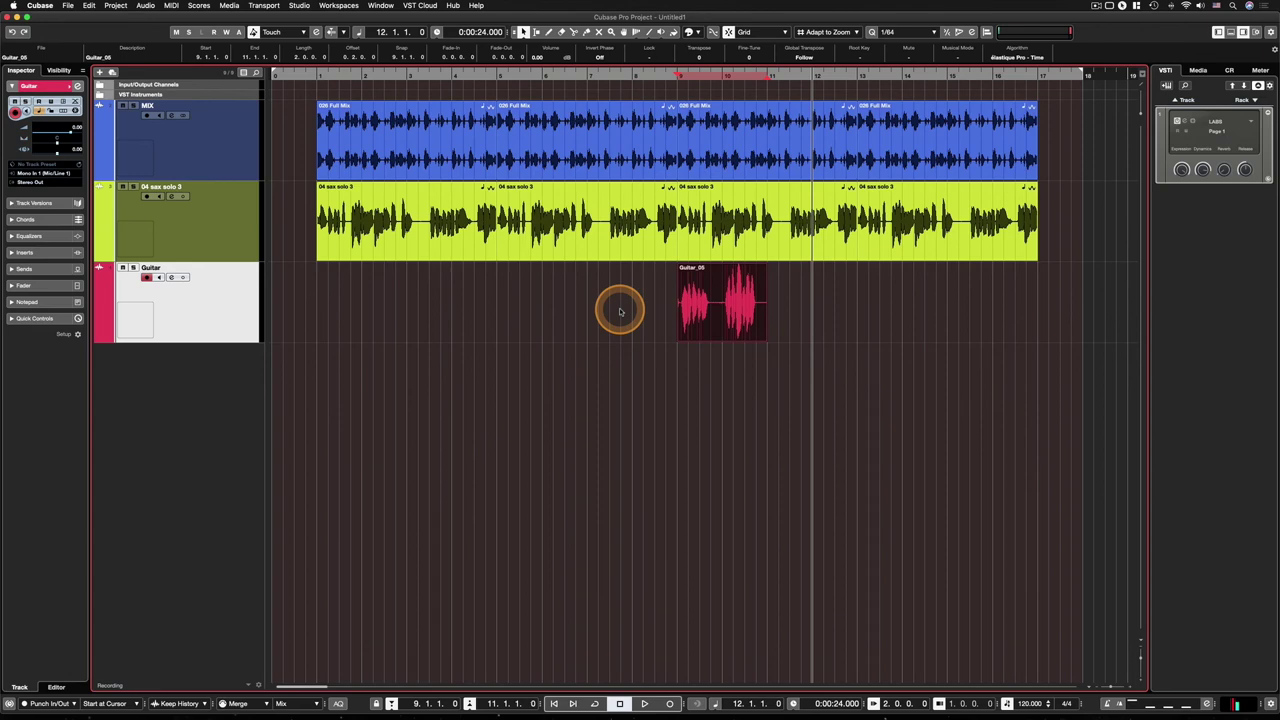
{"action": "left_click_drag", "start_coordinate": [806, 369], "coordinate": [634, 317]}
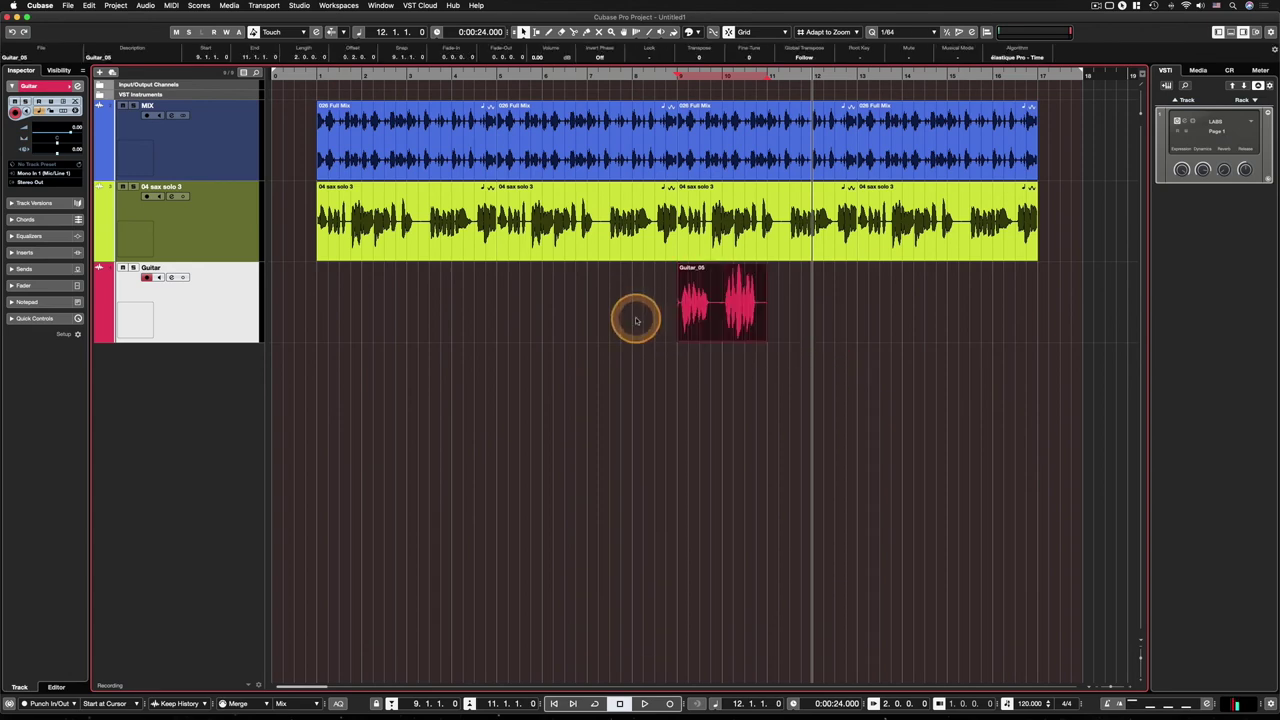
{"action": "key", "text": "Delete"}
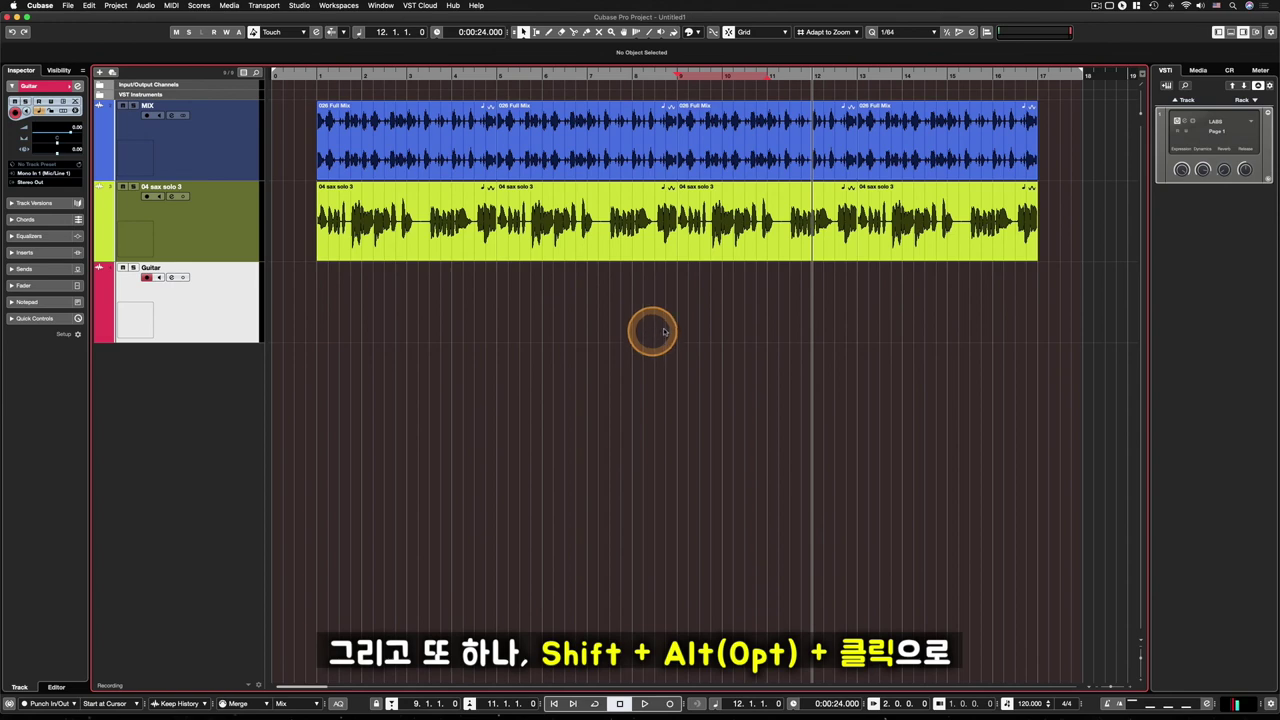
Step: Reposition the project cursor directly from empty space on the Guitar track at several bars, ending at 14.3.1.0
{"action": "left_click", "coordinate": [668, 330]}
{"action": "left_click", "coordinate": [872, 335]}
{"action": "left_click", "coordinate": [378, 342]}
{"action": "left_click", "coordinate": [790, 338]}
{"action": "left_click_drag", "start_coordinate": [891, 330], "coordinate": [641, 329]}
{"action": "left_click", "coordinate": [510, 328], "text": "alt+shift"}
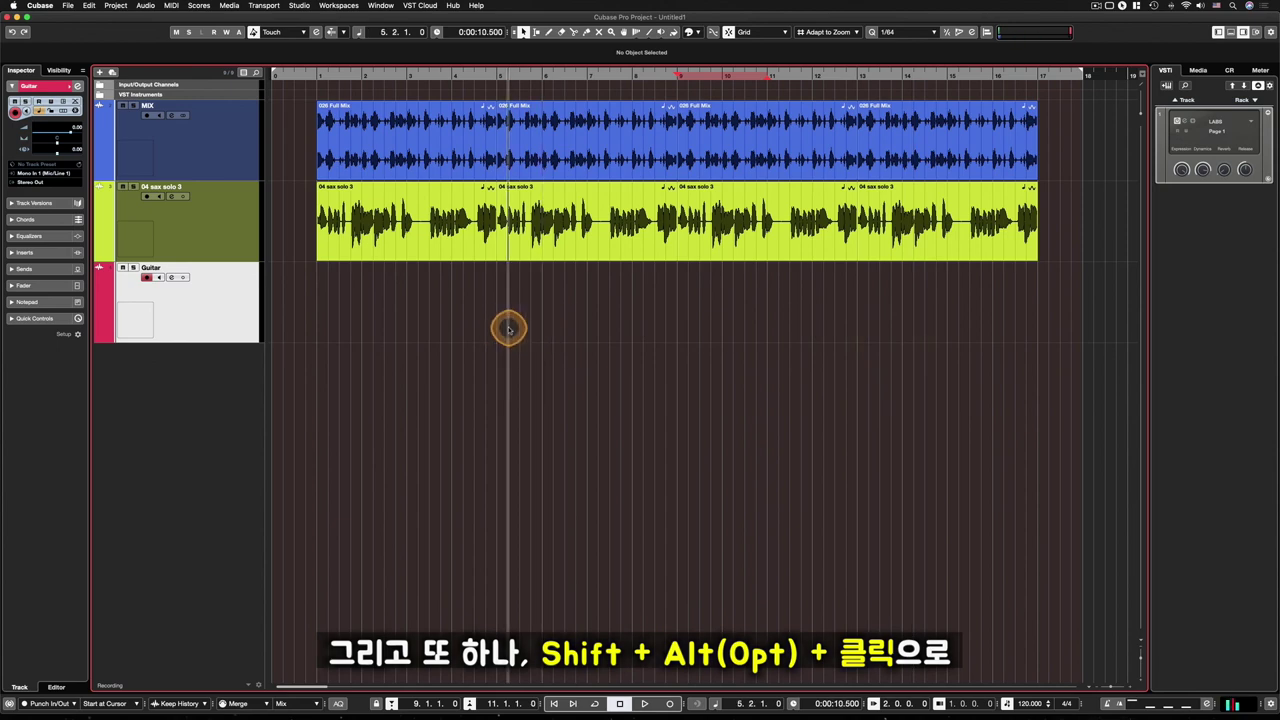
{"action": "left_click", "coordinate": [576, 328], "text": "alt+shift"}
{"action": "left_click", "coordinate": [722, 329], "text": "alt+shift"}
{"action": "left_click", "coordinate": [870, 330], "text": "alt+shift"}
{"action": "left_click", "coordinate": [603, 334], "text": "alt+shift"}
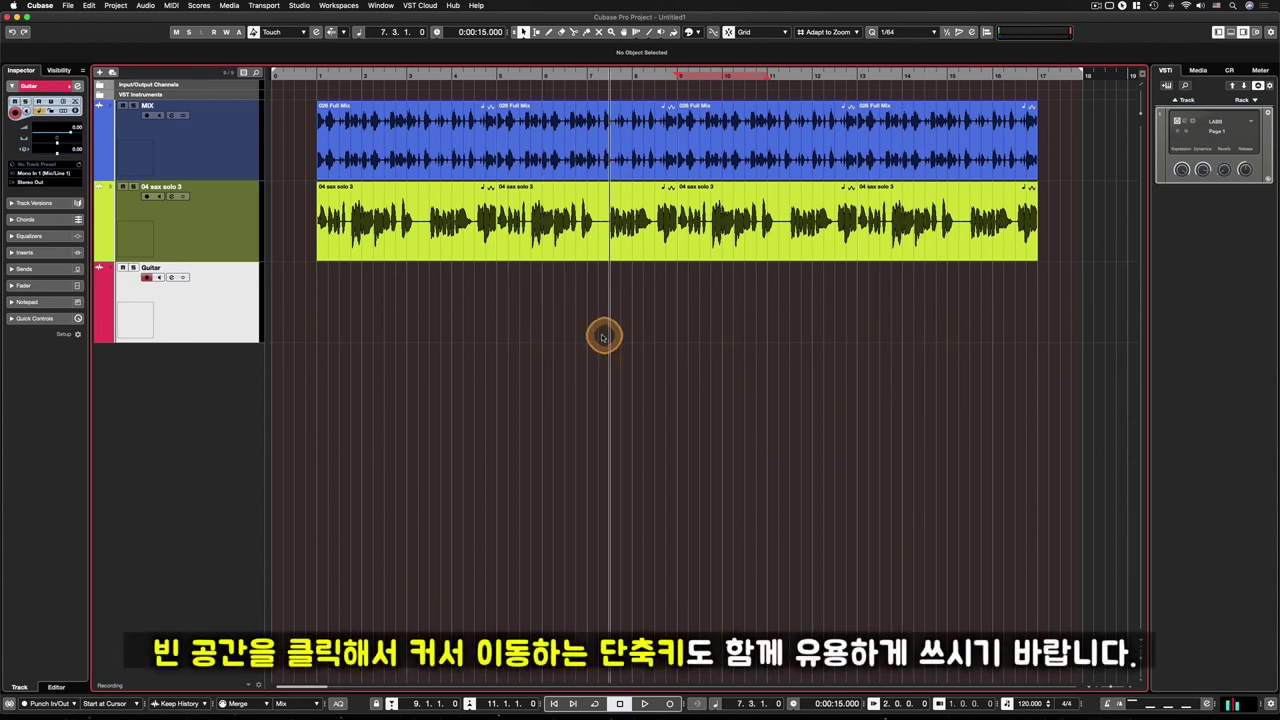
{"action": "left_click", "coordinate": [497, 328], "text": "alt+shift"}
{"action": "left_click", "coordinate": [776, 318], "text": "alt+shift"}
{"action": "left_click", "coordinate": [922, 322], "text": "alt+shift"}
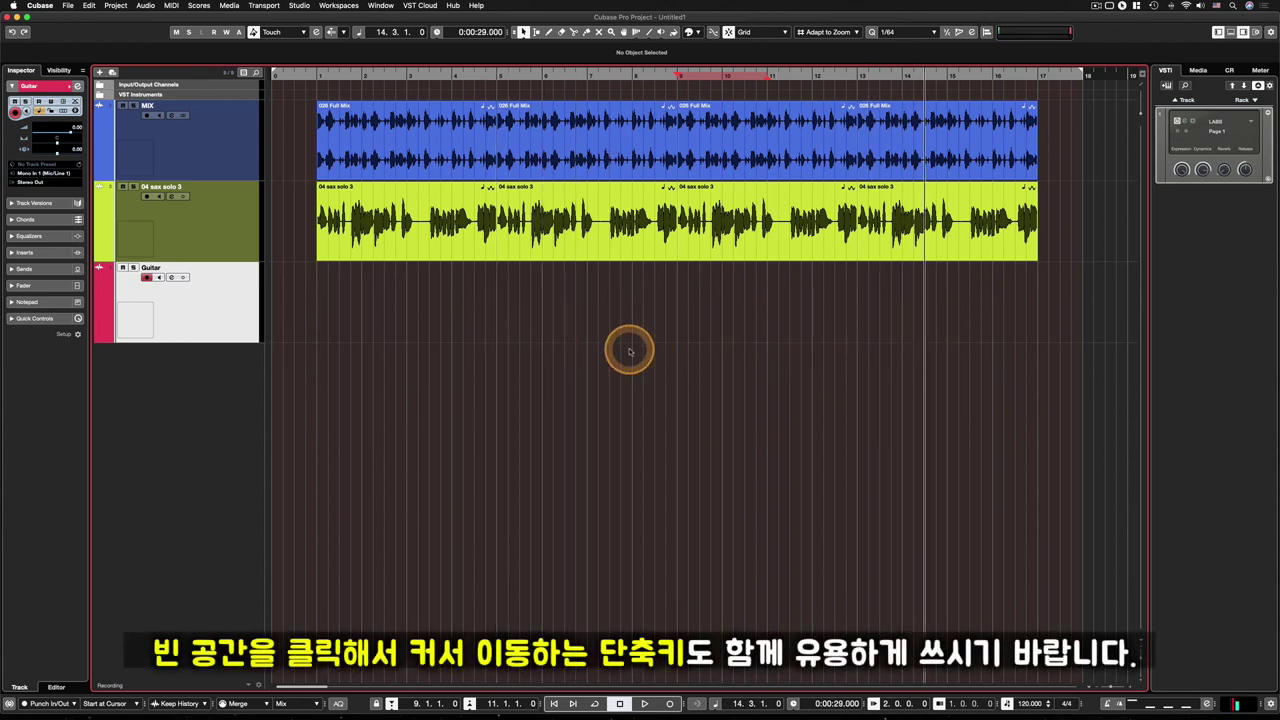